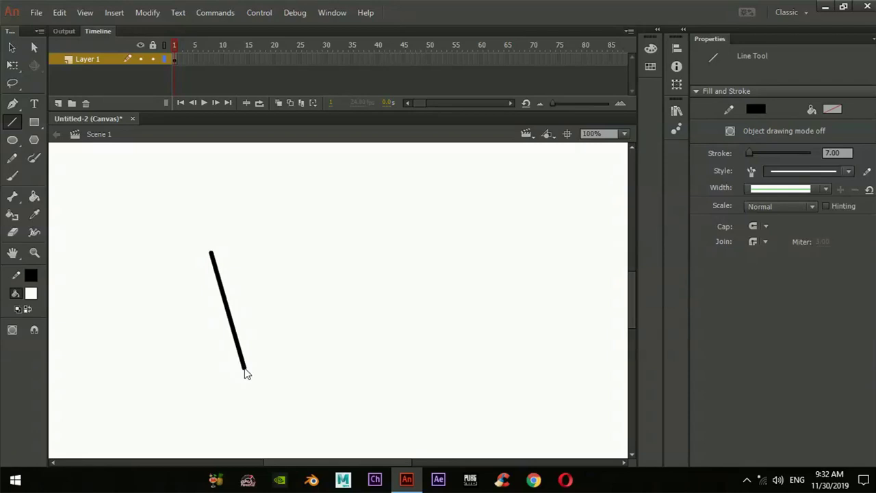
Draw the cup's bottom and right side with straight lines, and move the whole outline toward the middle of the stage.
{"action": "mouse_move", "coordinate": [247, 367]}
{"action": "left_mouse_down"}
{"action": "mouse_move", "coordinate": [300, 370]}
{"action": "mouse_move", "coordinate": [325, 327]}
{"action": "mouse_move", "coordinate": [305, 367]}
{"action": "mouse_move", "coordinate": [344, 254]}
{"action": "left_mouse_up"}
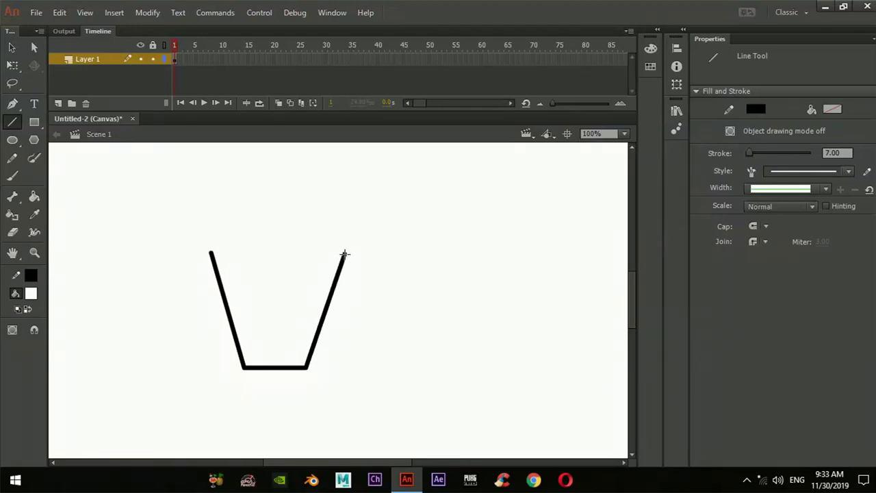
{"action": "left_click", "coordinate": [12, 65]}
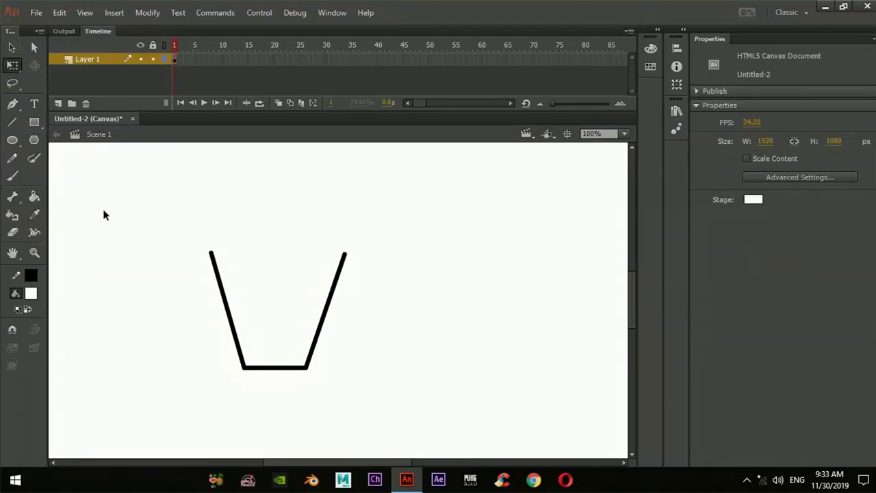
{"action": "left_click_drag", "start_coordinate": [101, 193], "coordinate": [468, 456]}
{"action": "left_click_drag", "start_coordinate": [315, 349], "coordinate": [403, 358]}
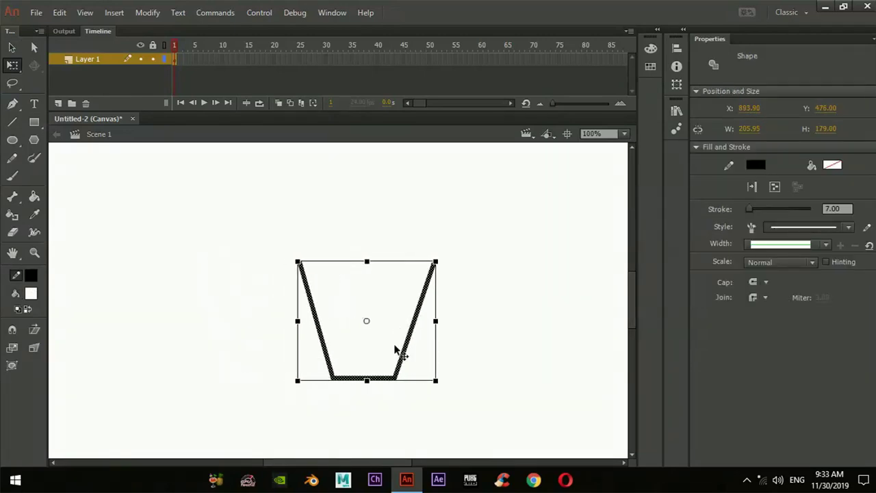
Create a classic tween on frame 1 of Layer 1 and move the cup's transformation point to its bottom edge.
{"action": "right_click", "coordinate": [178, 60]}
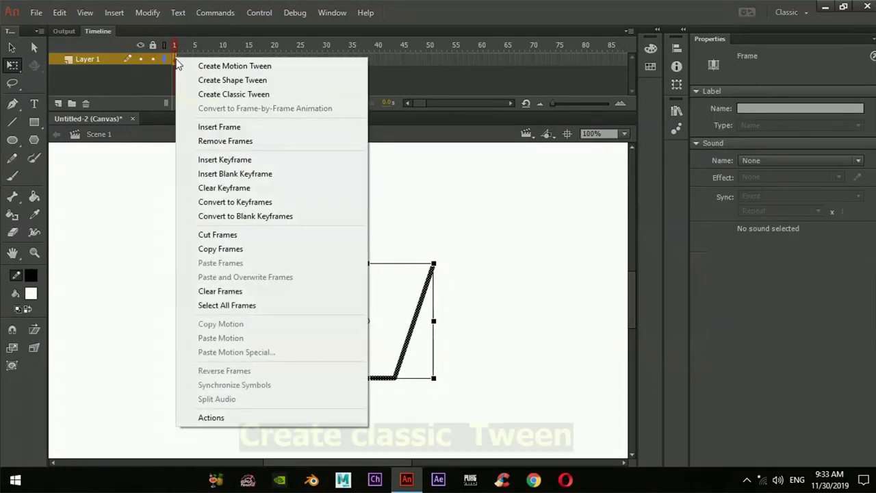
{"action": "left_click", "coordinate": [209, 94]}
{"action": "left_click_drag", "start_coordinate": [368, 323], "coordinate": [367, 383]}
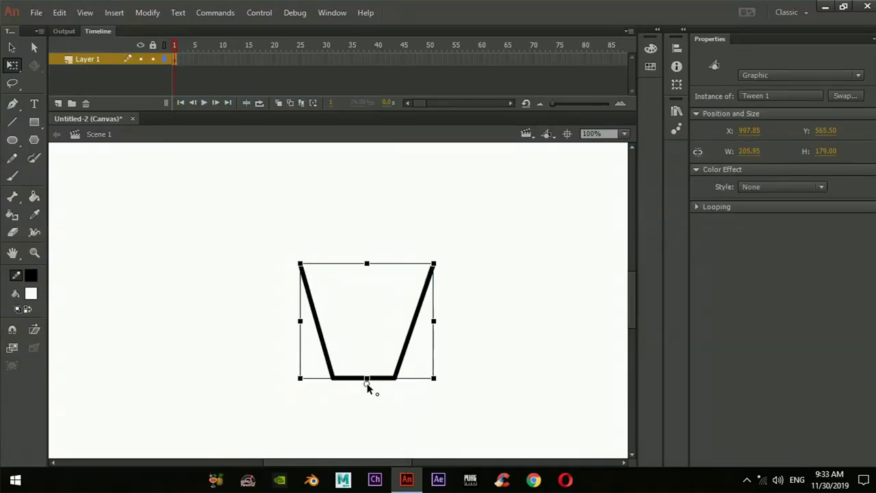
Insert a keyframe at frame 10 of Layer 1 and rotate the cup counterclockwise so it tilts to the left.
{"action": "right_click", "coordinate": [225, 60]}
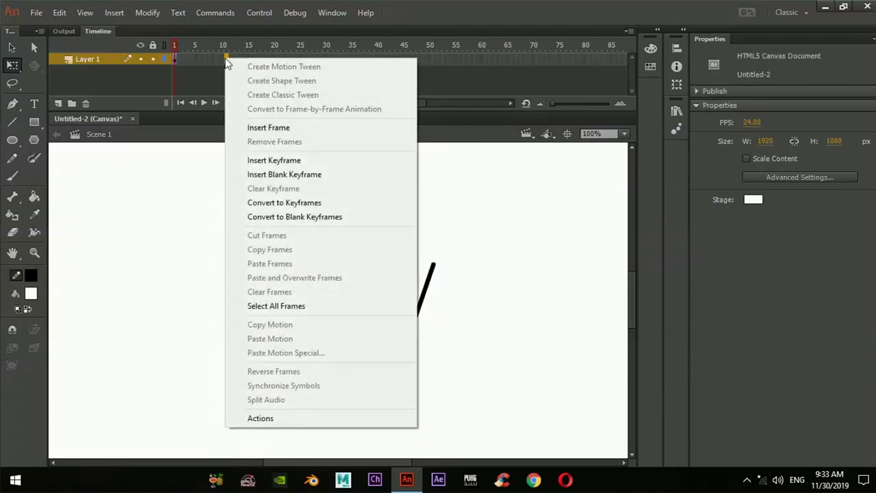
{"action": "right_click", "coordinate": [224, 58]}
{"action": "left_click", "coordinate": [280, 162]}
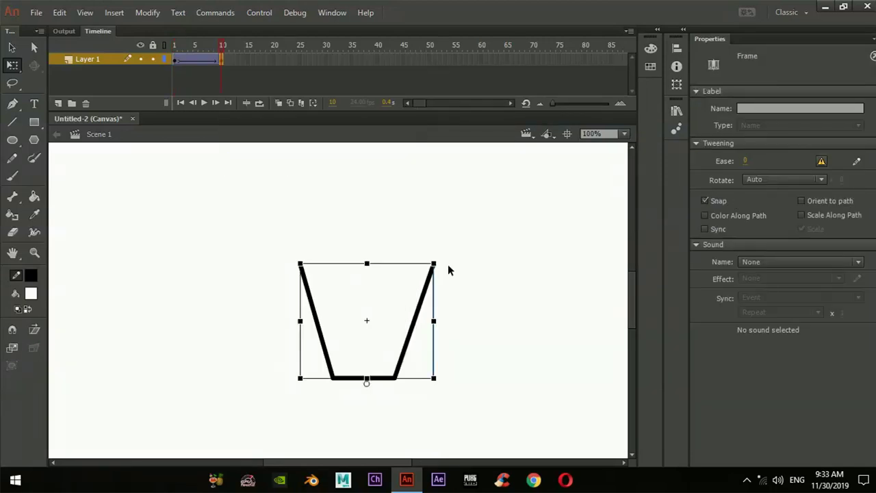
{"action": "left_click_drag", "start_coordinate": [438, 263], "coordinate": [382, 260]}
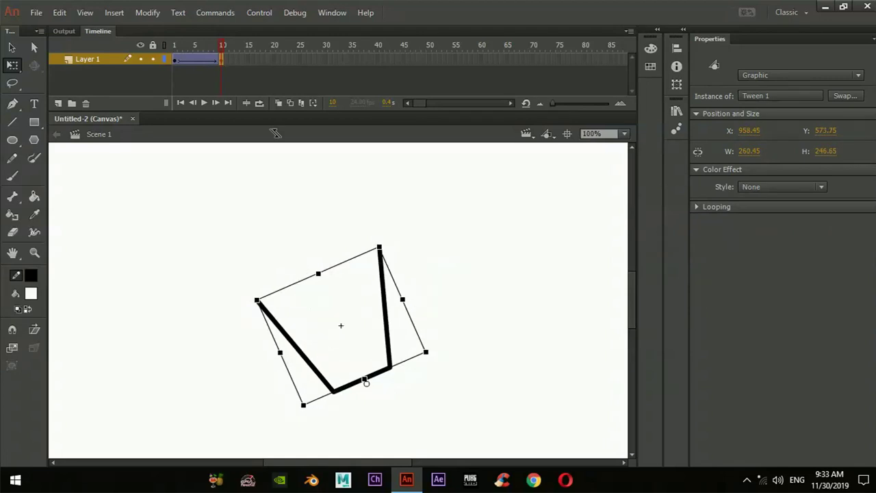
Insert a keyframe at frame 14 of Layer 1 and rotate the cup back to upright.
{"action": "left_click", "coordinate": [242, 60]}
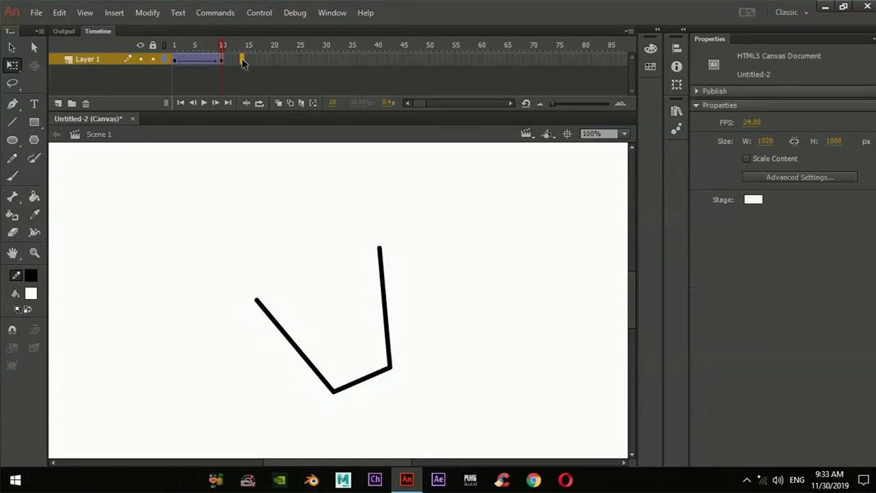
{"action": "right_click", "coordinate": [243, 60]}
{"action": "left_click", "coordinate": [315, 162]}
{"action": "left_click_drag", "start_coordinate": [382, 240], "coordinate": [433, 264]}
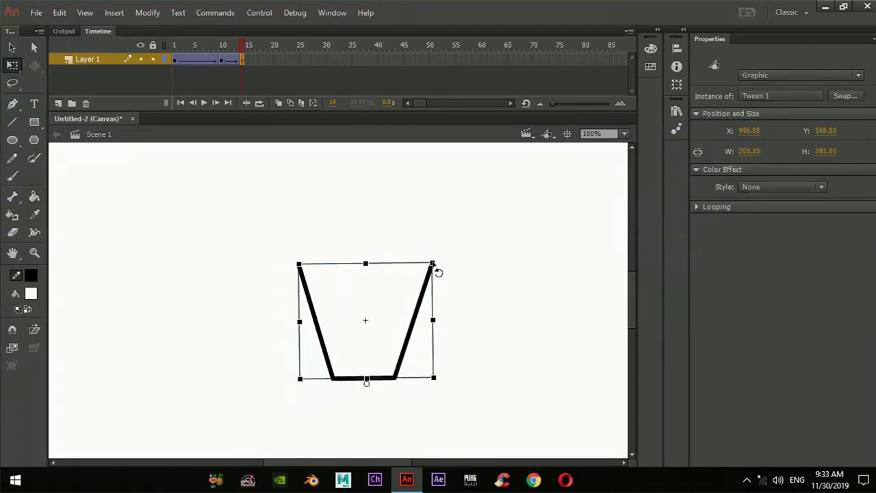
Insert a keyframe at frame 40 of Layer 1 and play the cup animation from frame 1.
{"action": "left_click", "coordinate": [376, 60]}
{"action": "right_click", "coordinate": [377, 60]}
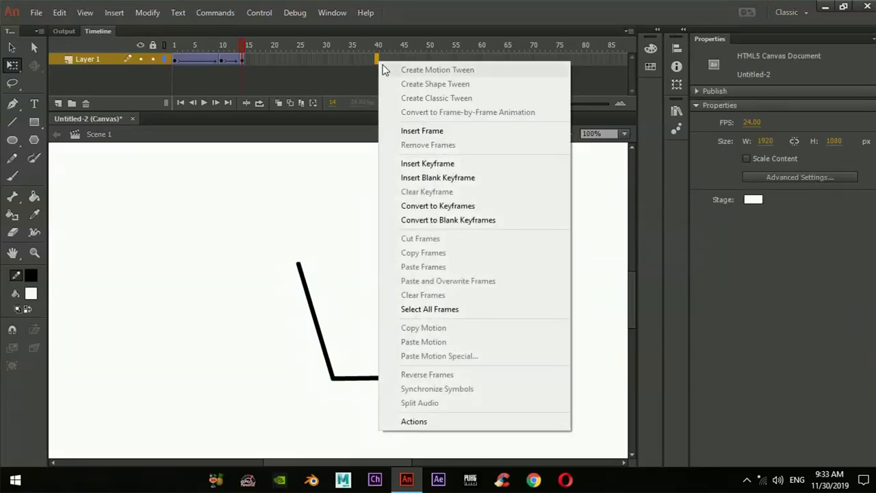
{"action": "left_click", "coordinate": [444, 165]}
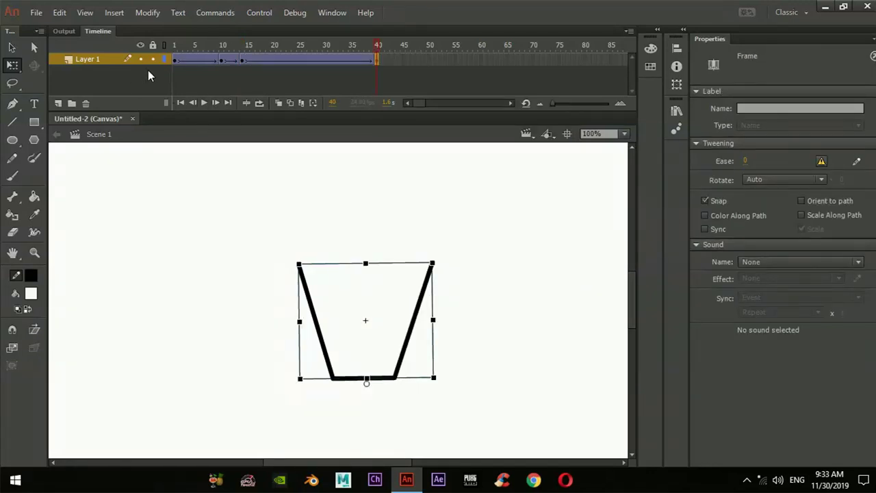
{"action": "left_click", "coordinate": [176, 45]}
{"action": "key", "text": "Return"}
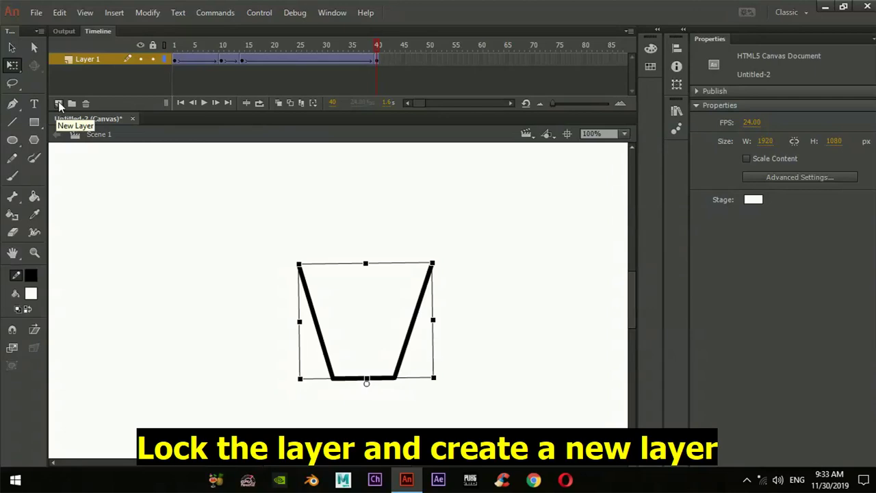
Lock Layer 1 and add a new layer above it.
{"action": "left_click", "coordinate": [153, 59]}
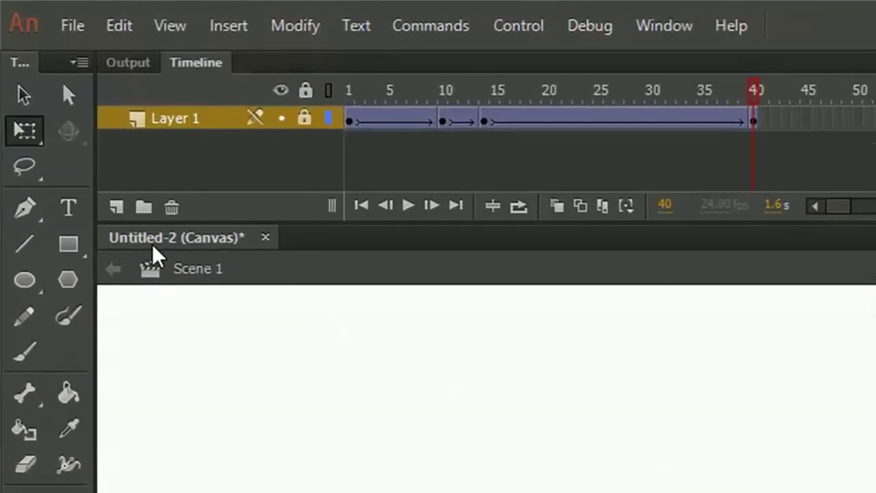
{"action": "left_click", "coordinate": [118, 208]}
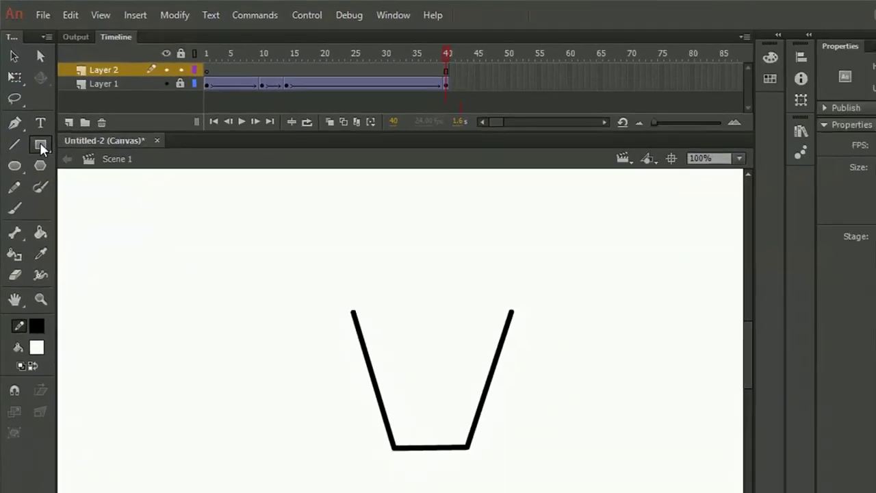
Draw a cyan-filled rectangle in the lower part of the cup and delete its black outline.
{"action": "left_click", "coordinate": [40, 145]}
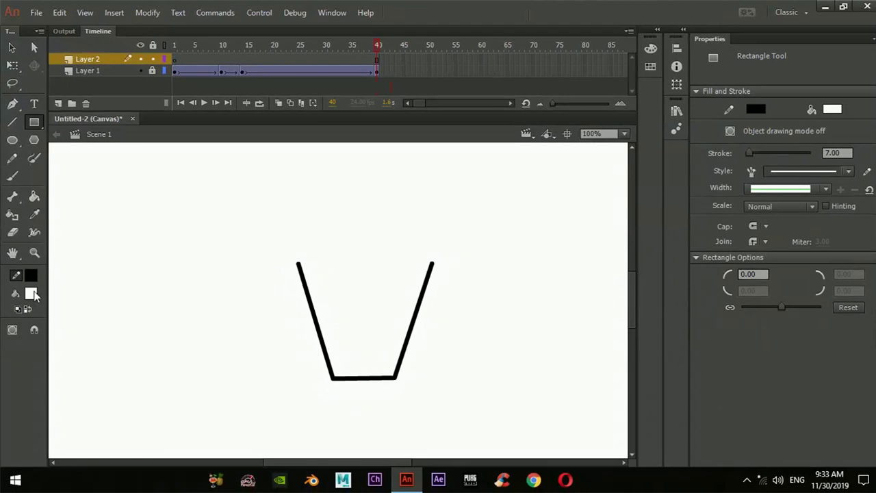
{"action": "left_click", "coordinate": [34, 294]}
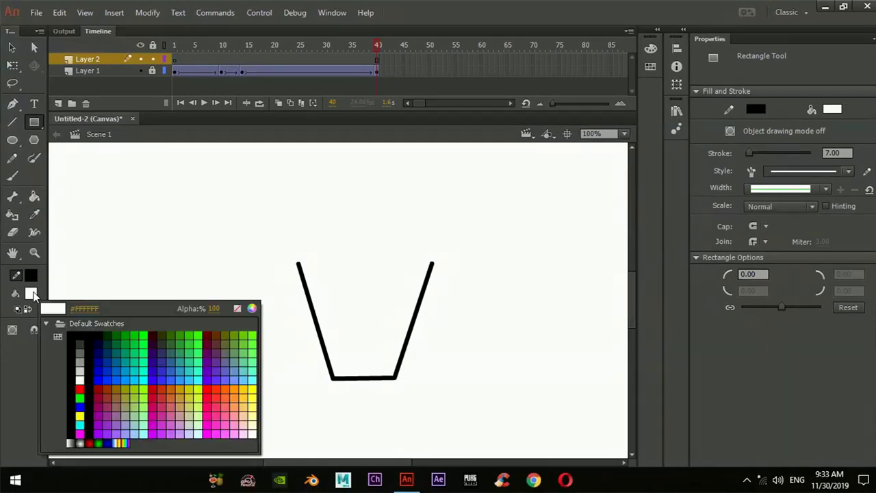
{"action": "left_click", "coordinate": [105, 416]}
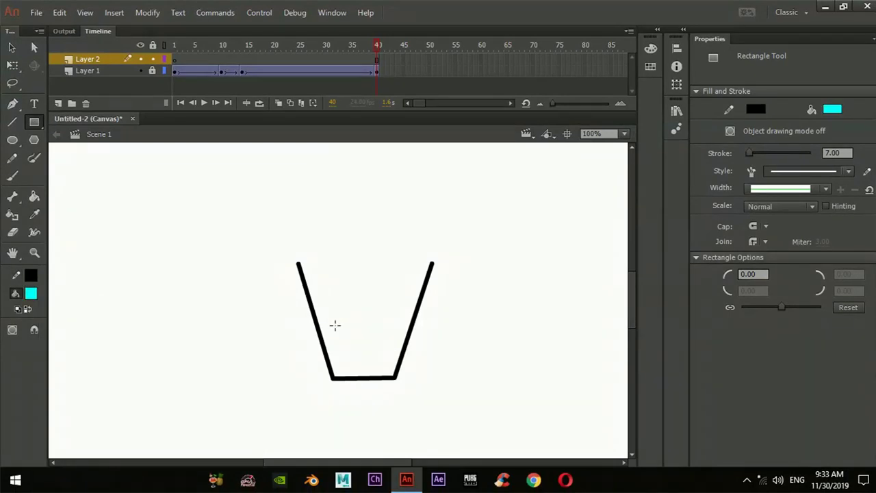
{"action": "left_click_drag", "start_coordinate": [325, 303], "coordinate": [399, 376]}
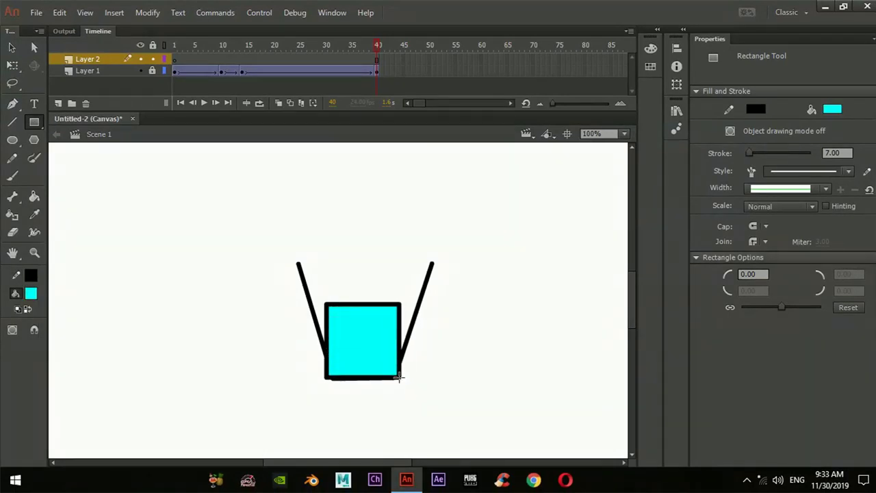
{"action": "left_click", "coordinate": [12, 65]}
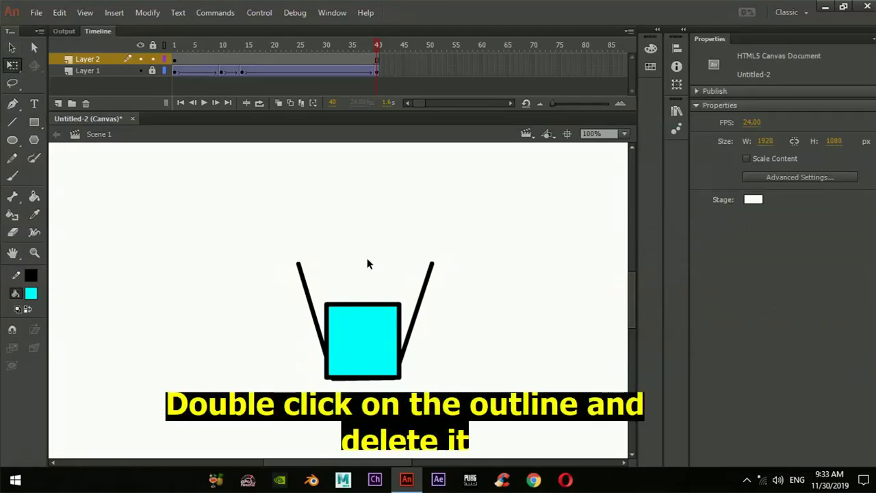
{"action": "double_click", "coordinate": [399, 308]}
{"action": "key", "text": "Delete"}
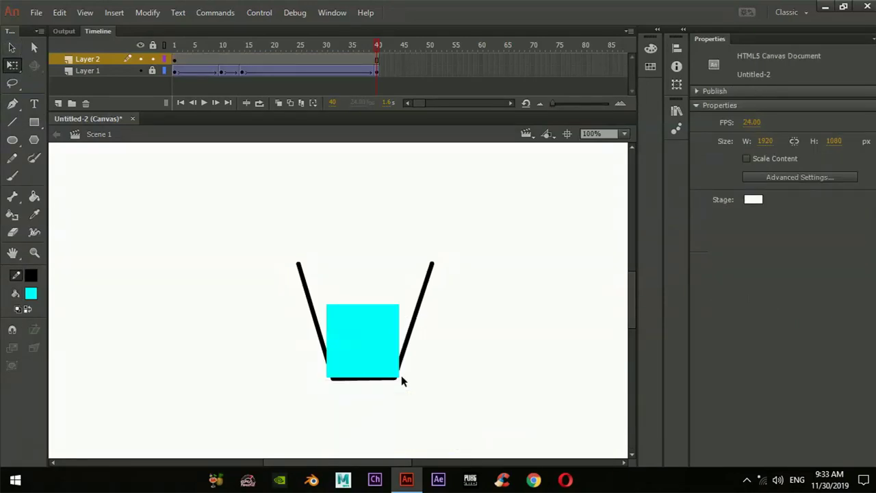
Adjust the four corners of the cyan rectangle so it fits between the cup's slanted sides and bottom.
{"action": "left_click_drag", "start_coordinate": [400, 375], "coordinate": [395, 377]}
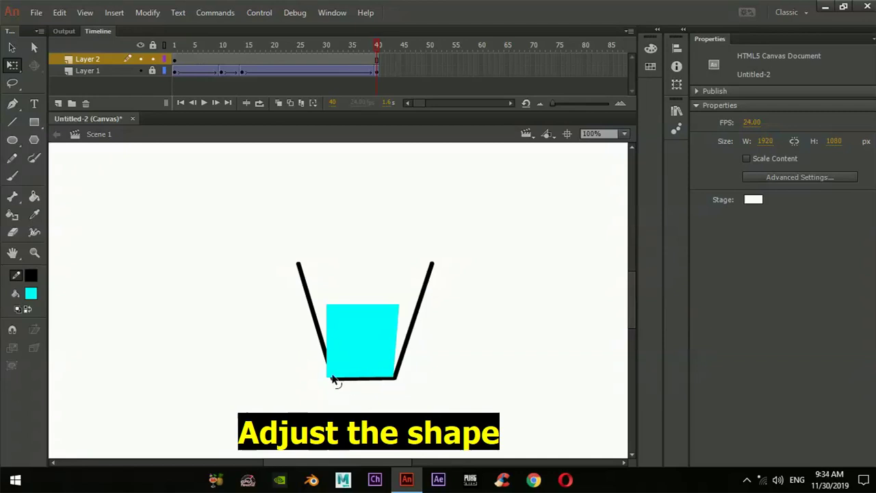
{"action": "mouse_move", "coordinate": [327, 377]}
{"action": "left_mouse_down"}
{"action": "mouse_move", "coordinate": [342, 377]}
{"action": "mouse_move", "coordinate": [333, 378]}
{"action": "left_mouse_up"}
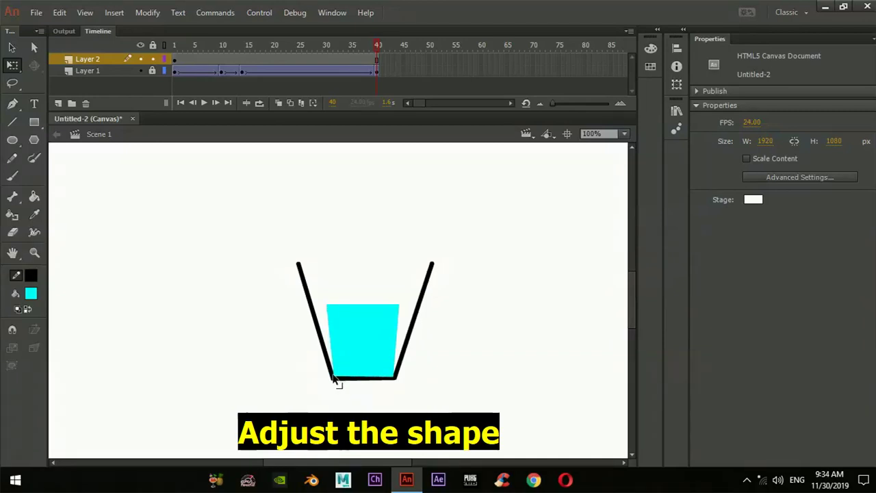
{"action": "left_click_drag", "start_coordinate": [395, 380], "coordinate": [395, 378]}
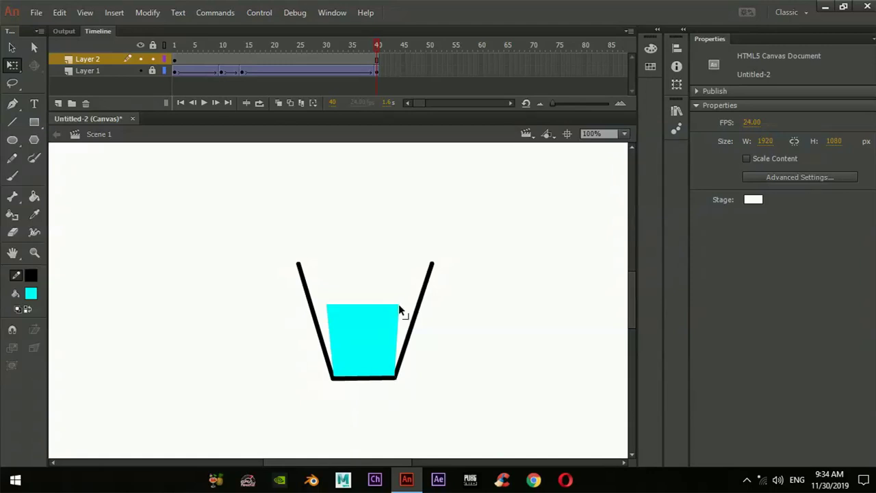
{"action": "left_click_drag", "start_coordinate": [400, 309], "coordinate": [416, 311]}
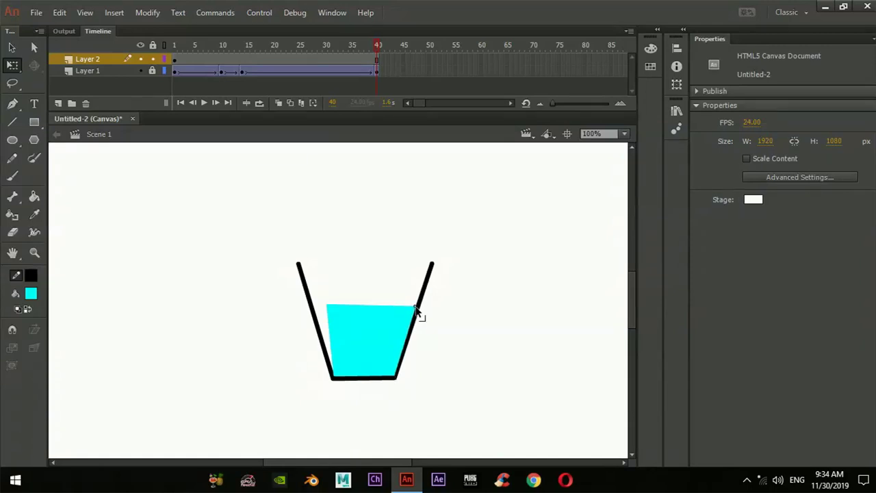
{"action": "left_click_drag", "start_coordinate": [326, 305], "coordinate": [315, 309]}
Create a shape tween on Layer 2 and insert a keyframe at frame 10.
{"action": "right_click", "coordinate": [176, 60]}
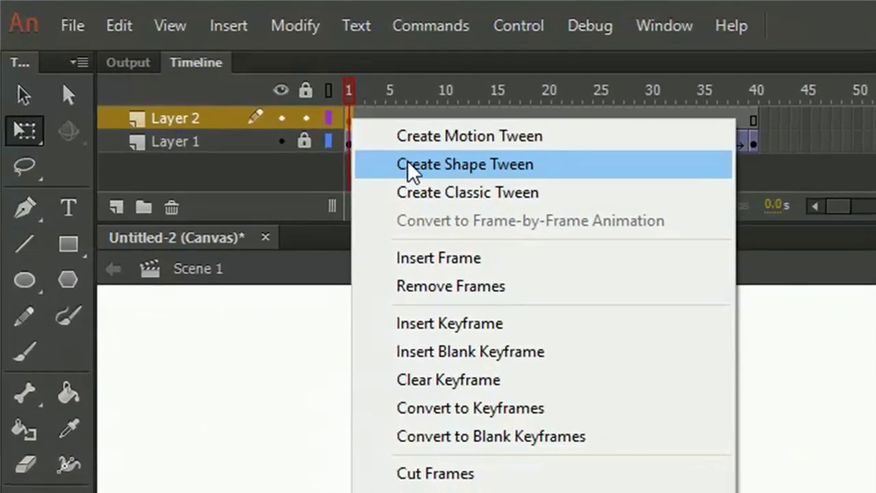
{"action": "left_click", "coordinate": [204, 85]}
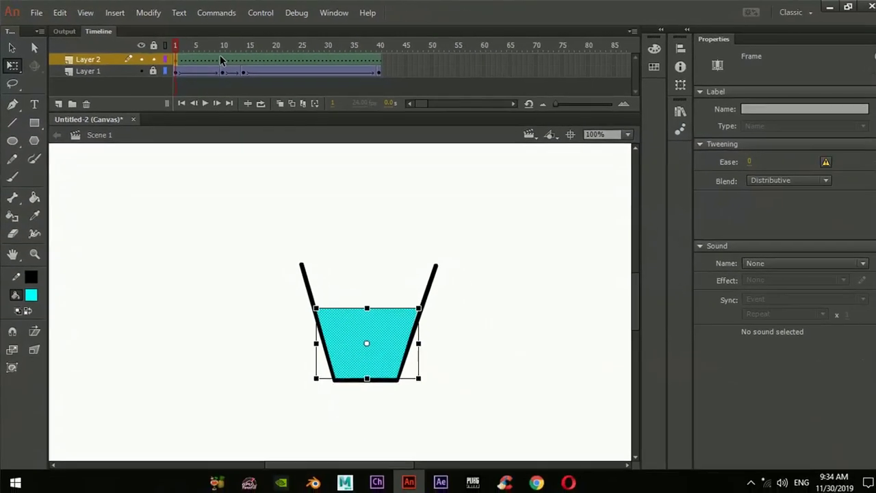
{"action": "right_click", "coordinate": [443, 117]}
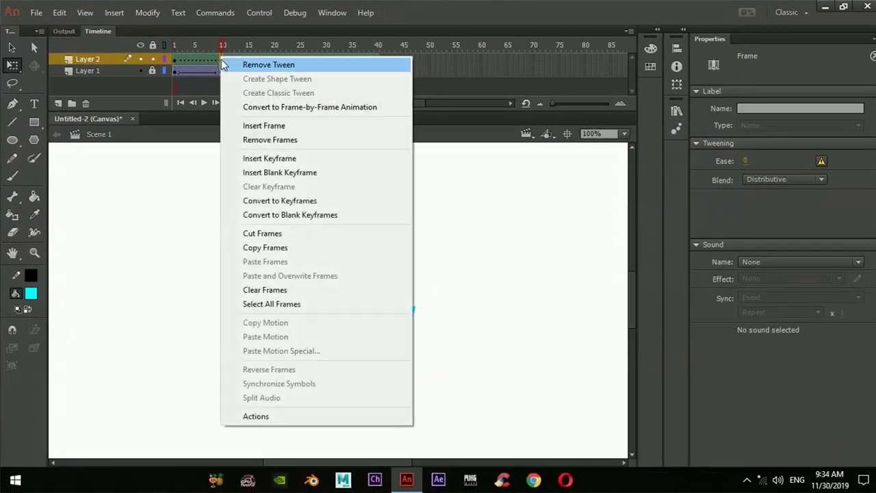
{"action": "left_click", "coordinate": [279, 158]}
At frame 10, move the fluid's transformation point to its bottom edge and rotate the fluid to match the tilted cup.
{"action": "left_click", "coordinate": [364, 345]}
{"action": "left_click_drag", "start_coordinate": [363, 343], "coordinate": [365, 377]}
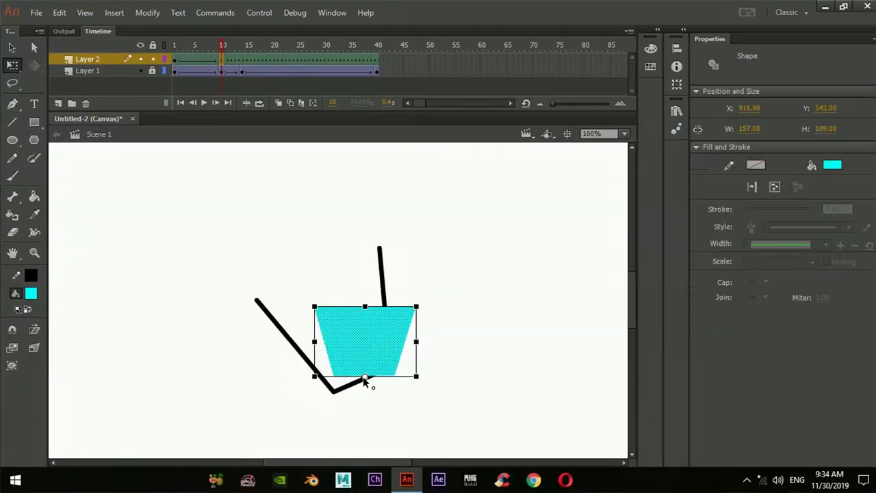
{"action": "left_click_drag", "start_coordinate": [419, 299], "coordinate": [380, 294]}
{"action": "left_click", "coordinate": [409, 345]}
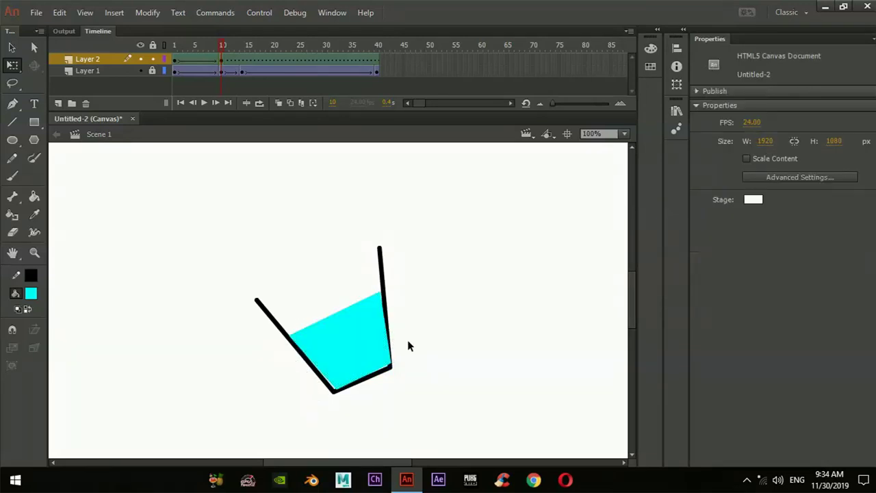
Reshape the fluid at frame 10 so its curved surface rises along the cup's left side, and scrub to frame 14.
{"action": "left_click", "coordinate": [339, 392]}
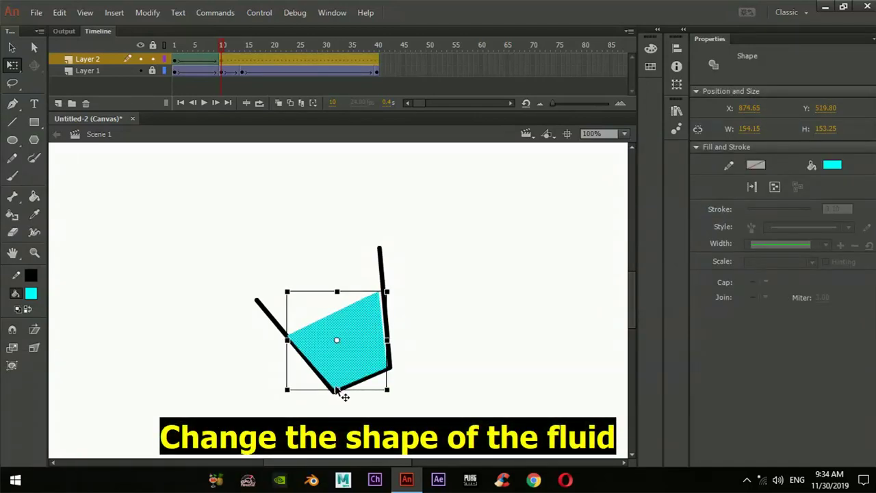
{"action": "left_click", "coordinate": [467, 367]}
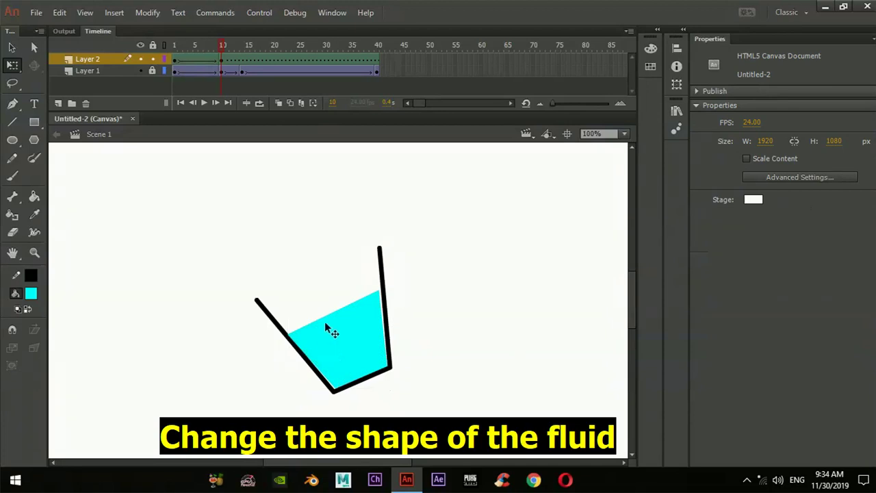
{"action": "left_click_drag", "start_coordinate": [355, 308], "coordinate": [383, 315]}
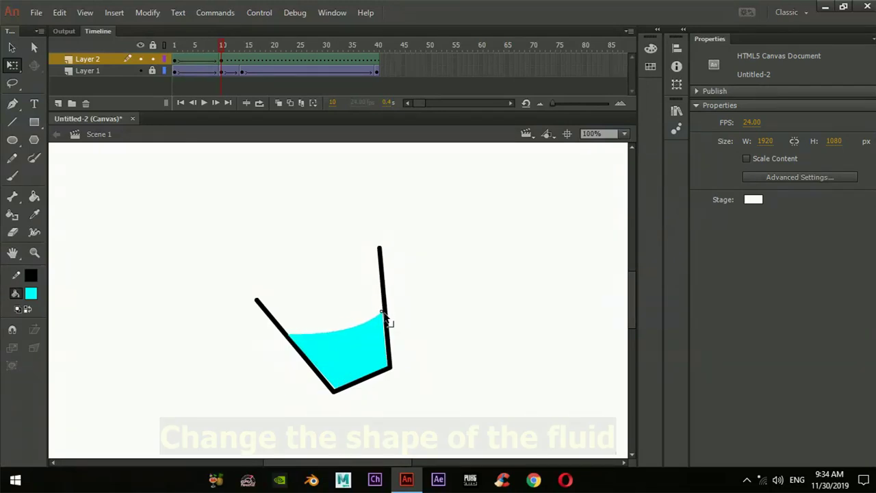
{"action": "left_click_drag", "start_coordinate": [308, 334], "coordinate": [208, 287]}
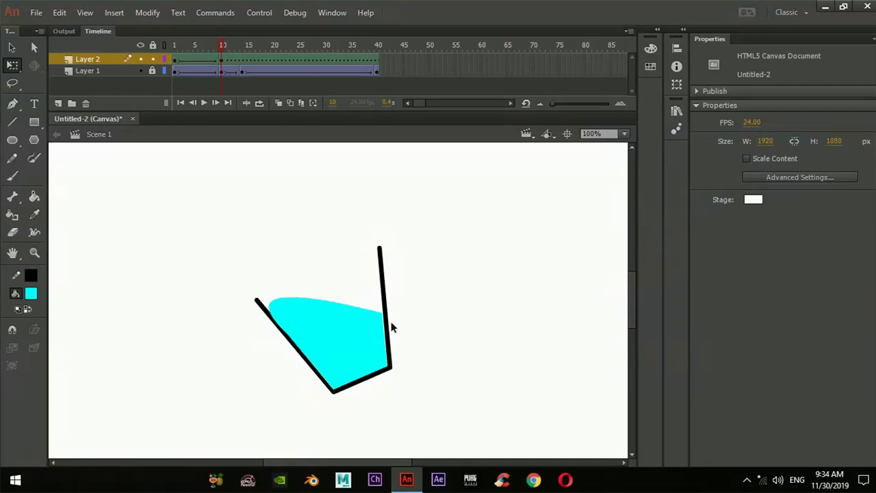
{"action": "left_click_drag", "start_coordinate": [384, 316], "coordinate": [382, 313]}
{"action": "left_click_drag", "start_coordinate": [191, 50], "coordinate": [240, 53]}
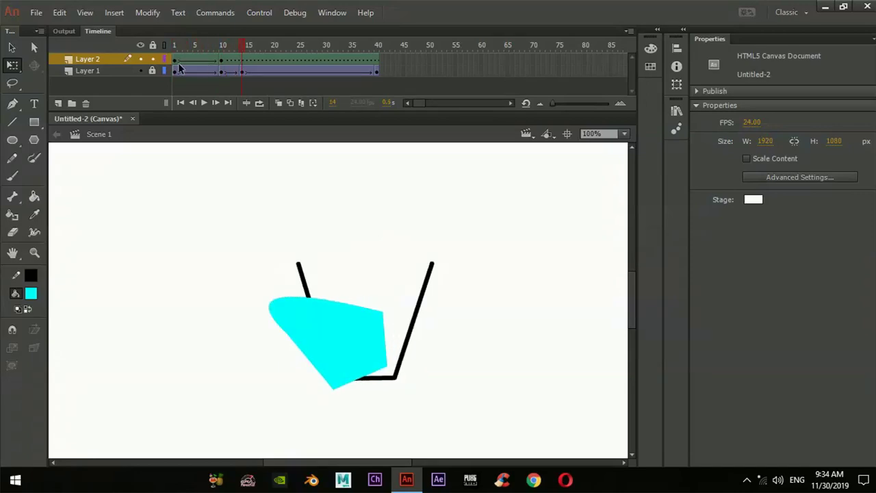
Copy Layer 2's level fluid frame at frame 1 and paste it at frame 14.
{"action": "right_click", "coordinate": [176, 61]}
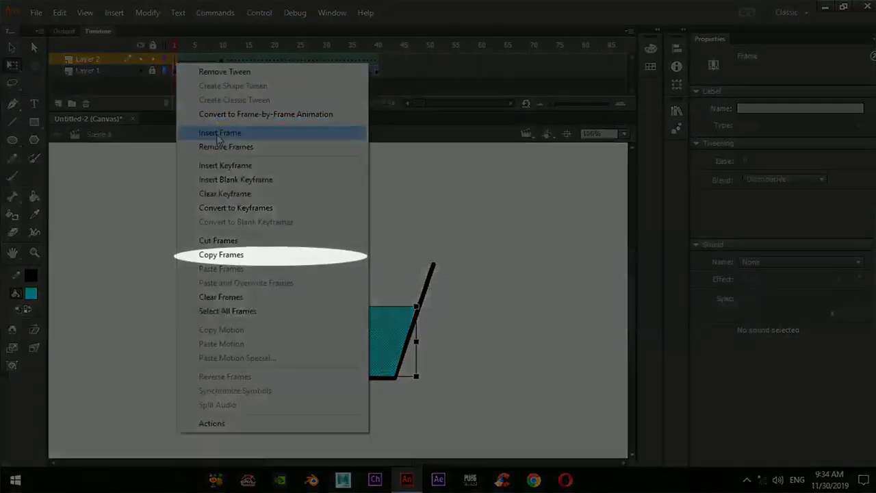
{"action": "left_click", "coordinate": [236, 254]}
{"action": "right_click", "coordinate": [243, 60]}
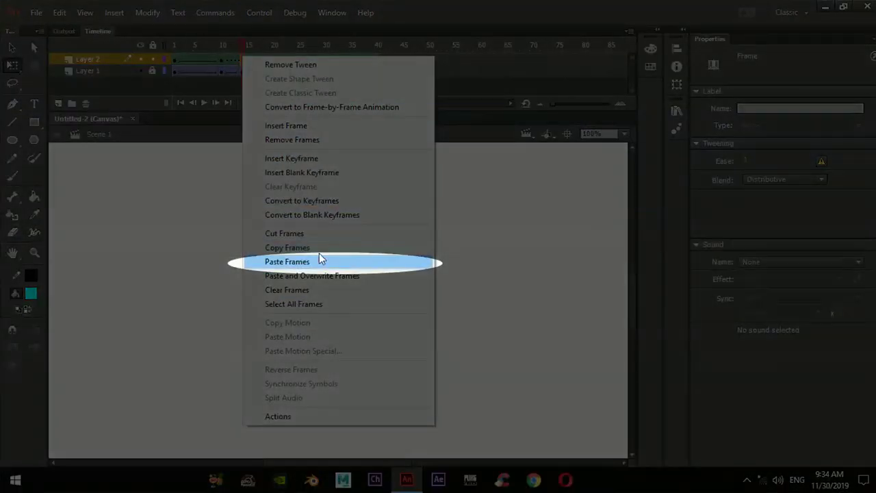
{"action": "left_click", "coordinate": [318, 259]}
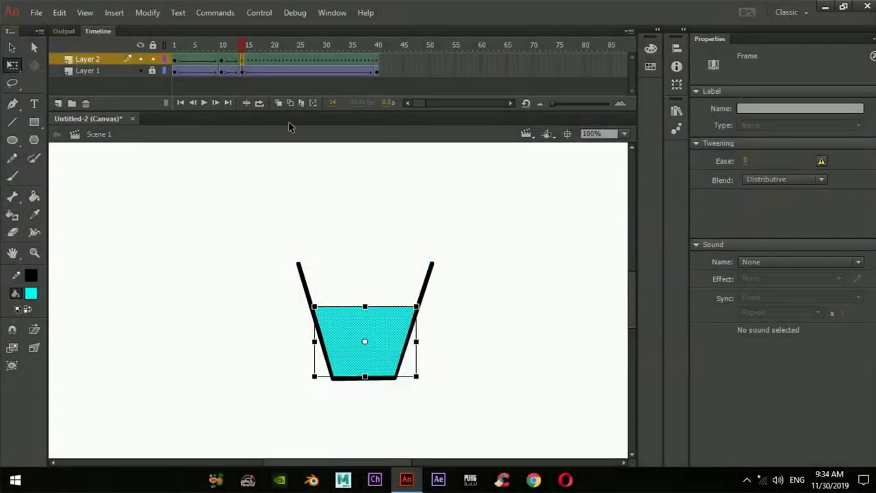
Insert a Layer 2 keyframe at frame 20 and reshape the fluid so its surface dips at the left and rises along the cup's right side.
{"action": "right_click", "coordinate": [272, 60]}
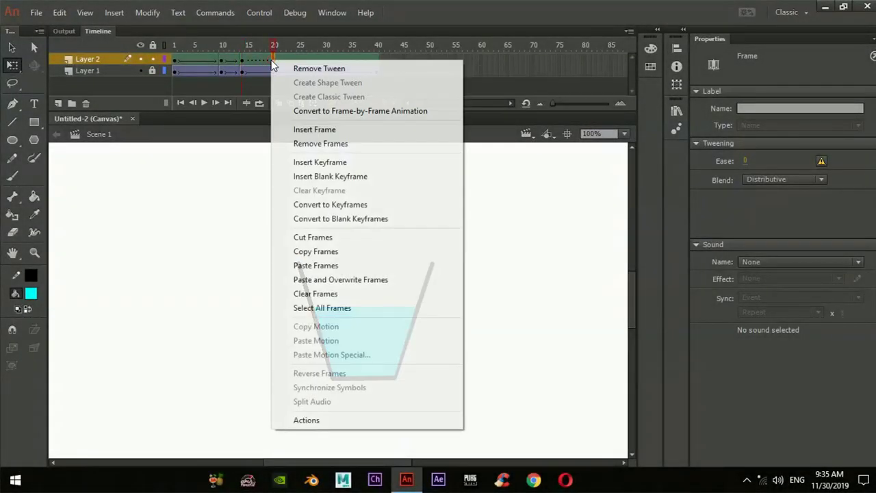
{"action": "left_click", "coordinate": [332, 163]}
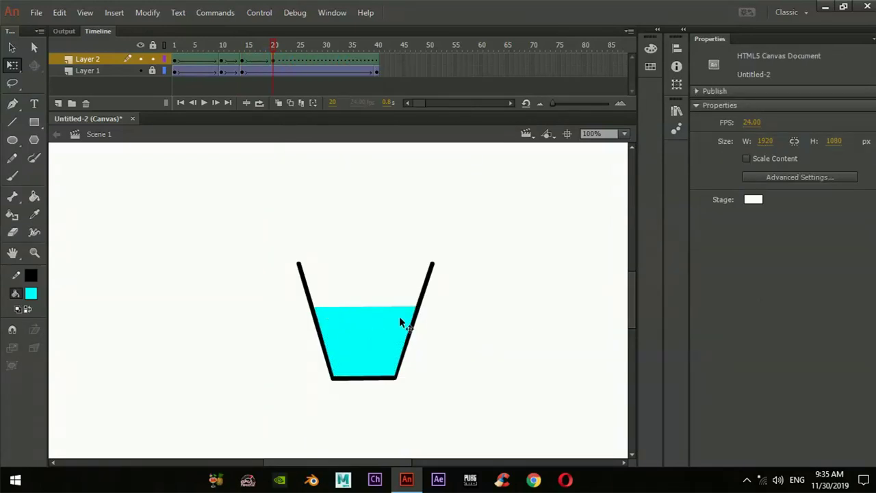
{"action": "left_click_drag", "start_coordinate": [340, 307], "coordinate": [336, 331]}
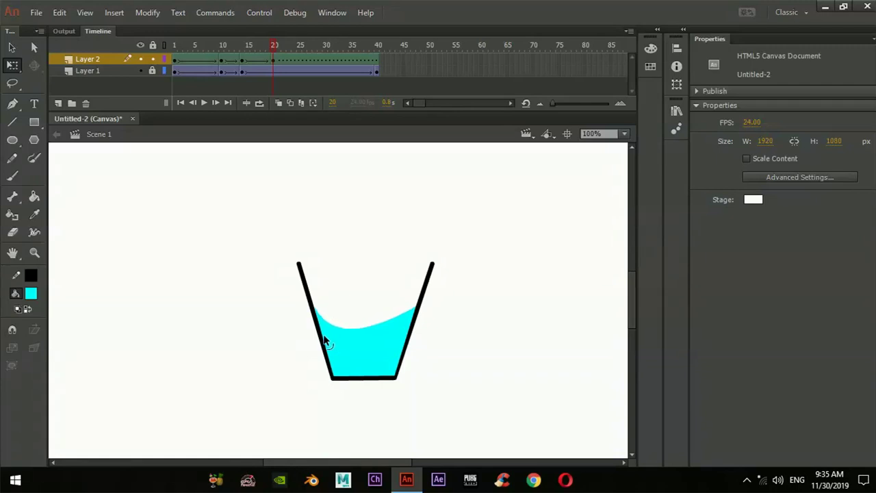
{"action": "left_click_drag", "start_coordinate": [411, 312], "coordinate": [419, 294]}
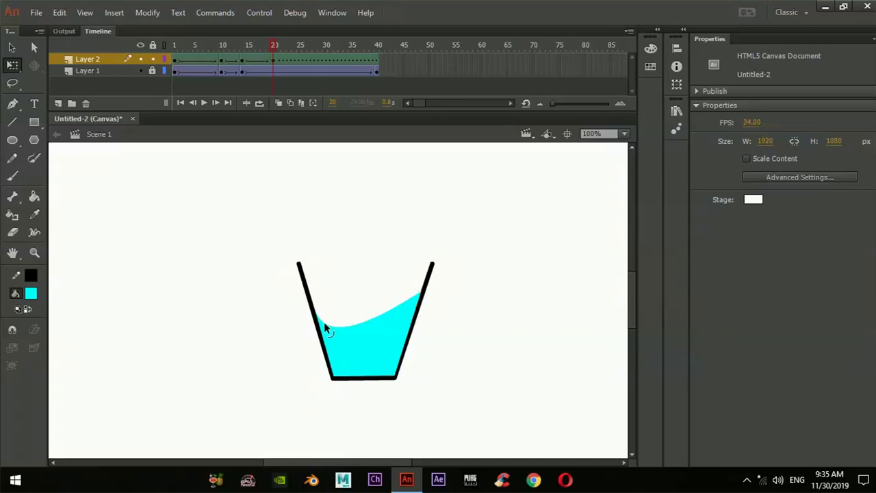
{"action": "mouse_move", "coordinate": [323, 322]}
{"action": "left_mouse_down"}
{"action": "mouse_move", "coordinate": [325, 336]}
{"action": "mouse_move", "coordinate": [322, 327]}
{"action": "left_mouse_up"}
Move Layer 2's keyframe from frame 20 to frame 18 and scrub past it.
{"action": "left_click_drag", "start_coordinate": [264, 47], "coordinate": [268, 70]}
{"action": "double_click", "coordinate": [273, 61]}
{"action": "left_click", "coordinate": [263, 62]}
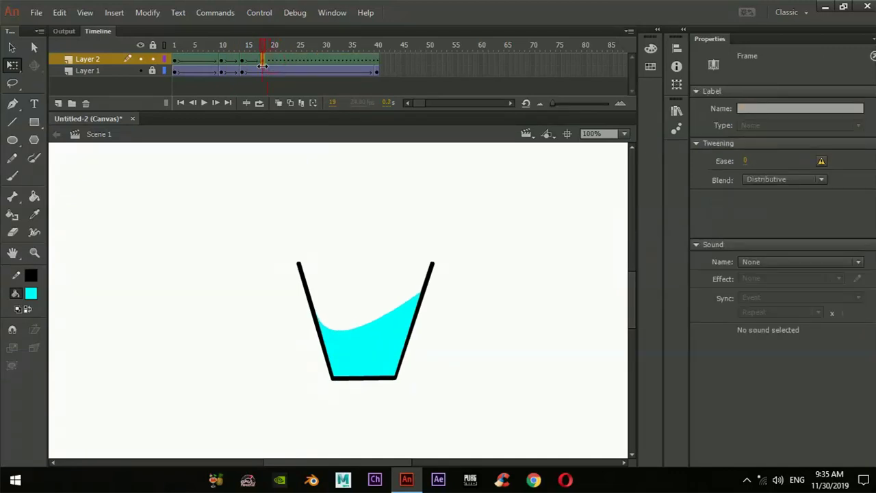
{"action": "mouse_move", "coordinate": [258, 44]}
{"action": "left_mouse_down"}
{"action": "mouse_move", "coordinate": [227, 46]}
{"action": "mouse_move", "coordinate": [261, 50]}
{"action": "left_mouse_up"}
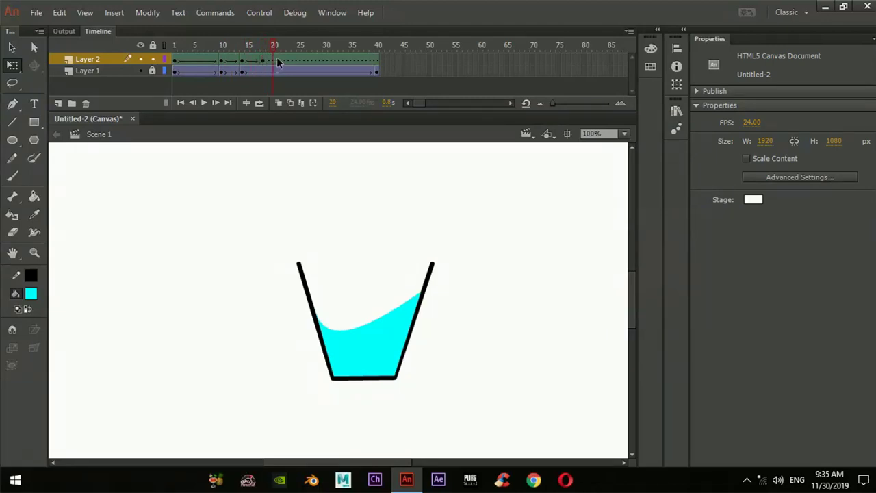
Copy the level fluid frame at frame 1 of Layer 2 and paste it at frame 21.
{"action": "left_click", "coordinate": [176, 62]}
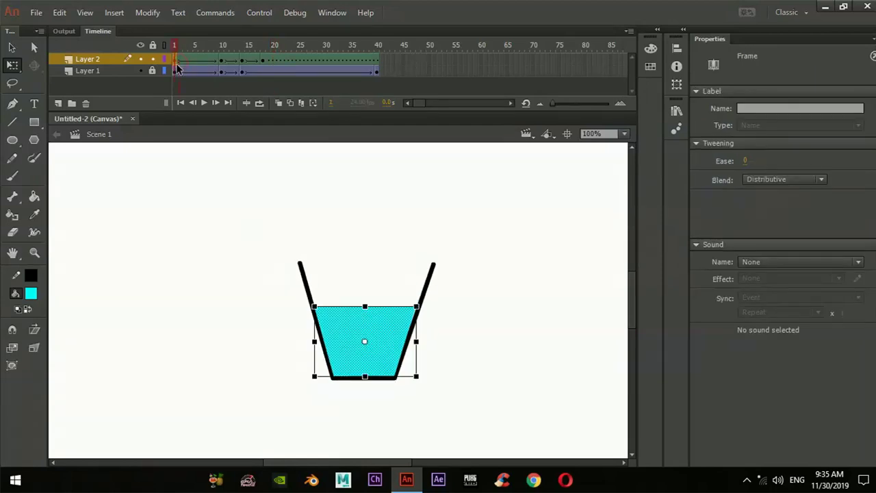
{"action": "right_click", "coordinate": [176, 61]}
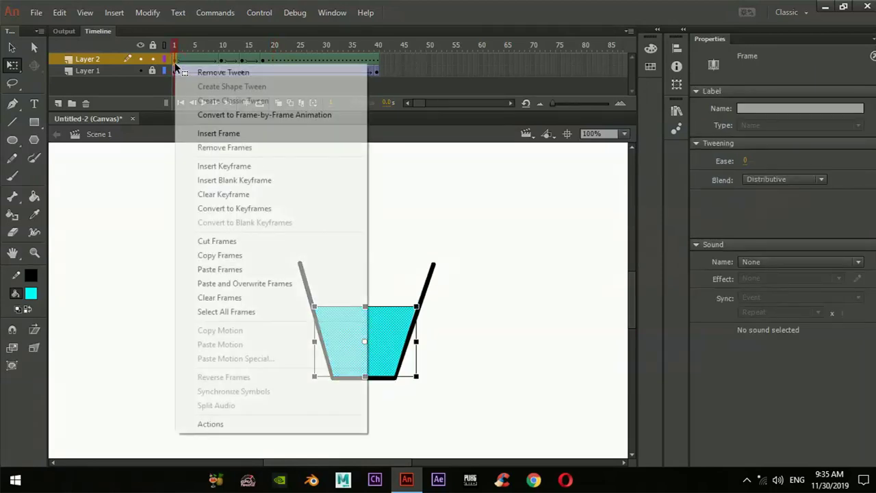
{"action": "left_click", "coordinate": [231, 253]}
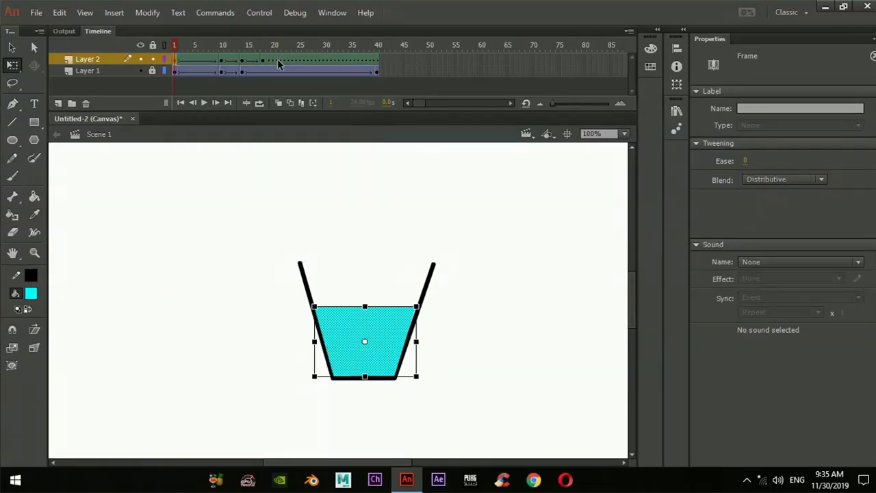
{"action": "left_click", "coordinate": [276, 59]}
{"action": "right_click", "coordinate": [276, 60]}
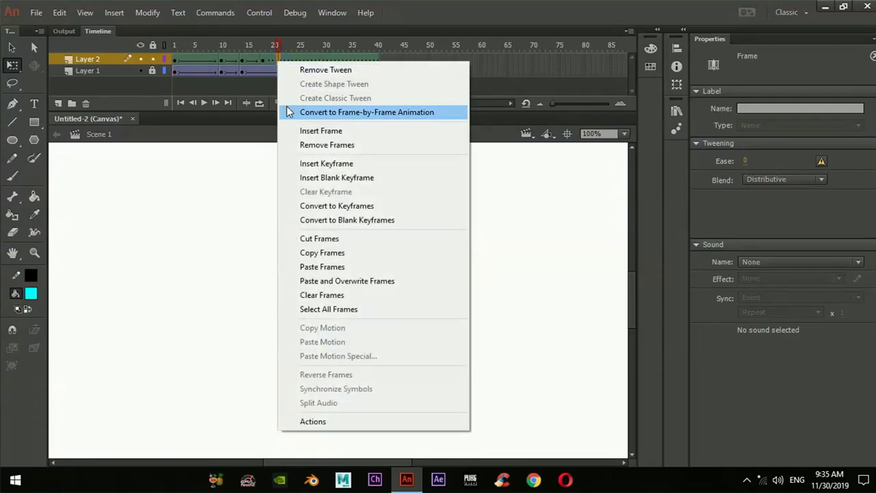
{"action": "left_click", "coordinate": [355, 267]}
Insert a Layer 2 keyframe at frame 25 and curve the fluid's surface down, rising along the cup's left side and dipping toward the right.
{"action": "left_click", "coordinate": [301, 60]}
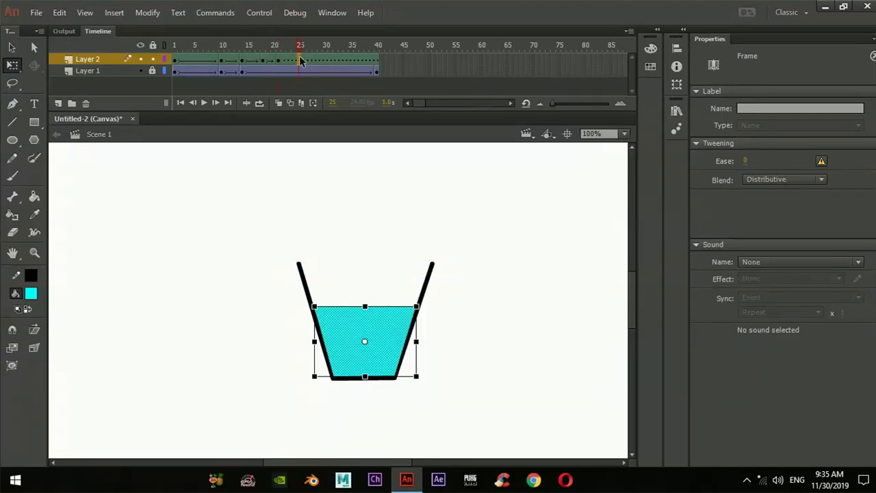
{"action": "right_click", "coordinate": [302, 61]}
{"action": "left_click", "coordinate": [349, 159]}
{"action": "left_click", "coordinate": [517, 293]}
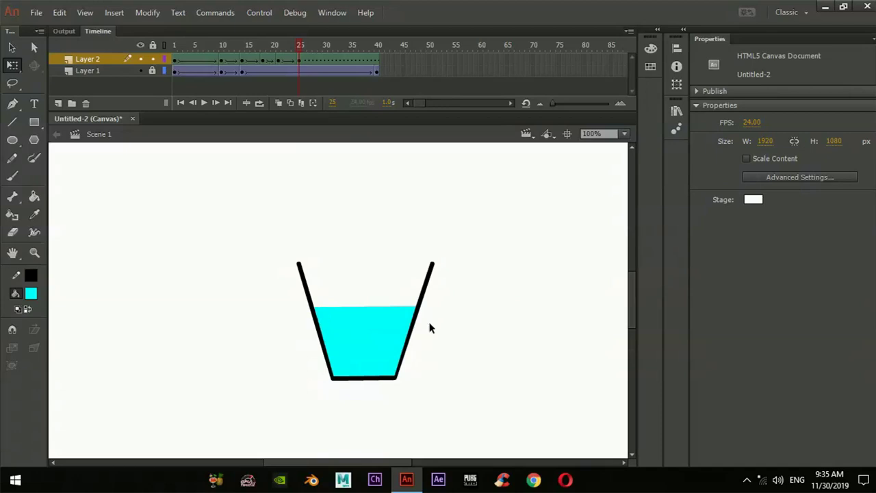
{"action": "left_click_drag", "start_coordinate": [345, 306], "coordinate": [363, 347]}
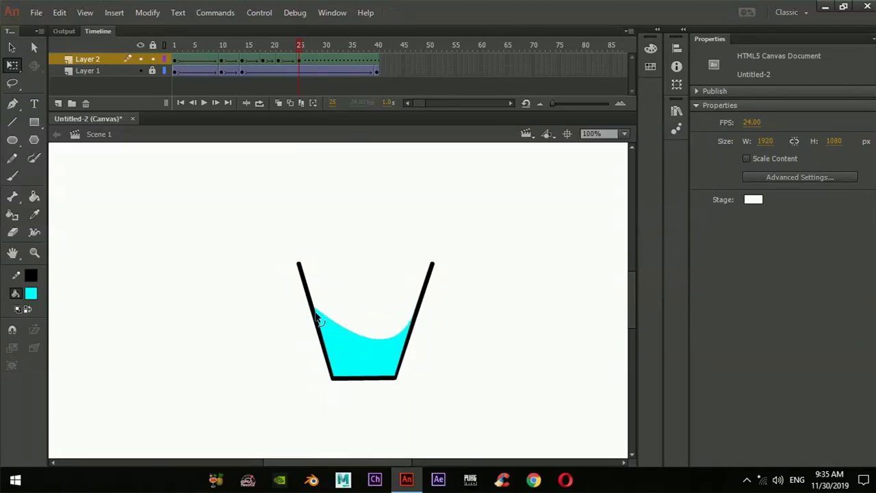
{"action": "left_click_drag", "start_coordinate": [313, 309], "coordinate": [311, 295]}
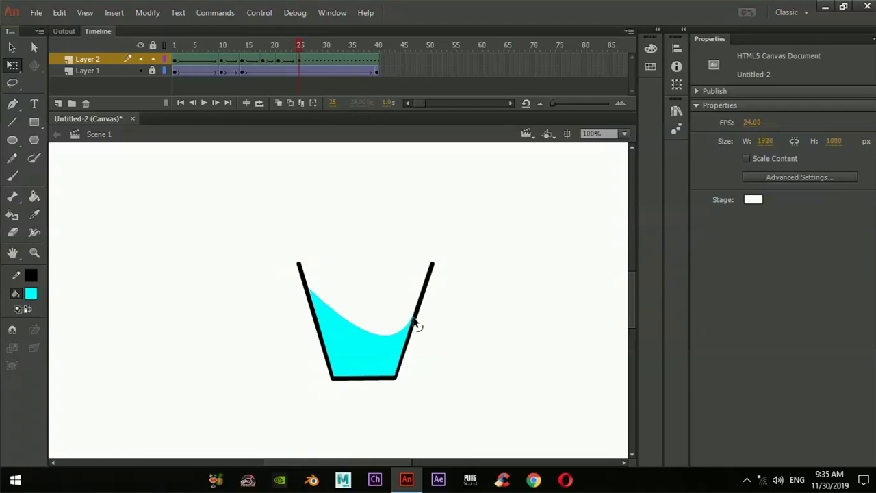
{"action": "left_click_drag", "start_coordinate": [416, 313], "coordinate": [410, 309]}
{"action": "mouse_move", "coordinate": [296, 47]}
{"action": "left_mouse_down"}
{"action": "mouse_move", "coordinate": [207, 55]}
{"action": "mouse_move", "coordinate": [298, 56]}
{"action": "left_mouse_up"}
Paste the copied level fluid frame at frame 30 of Layer 2 and curve its surface slightly downward toward the left.
{"action": "left_click", "coordinate": [326, 61]}
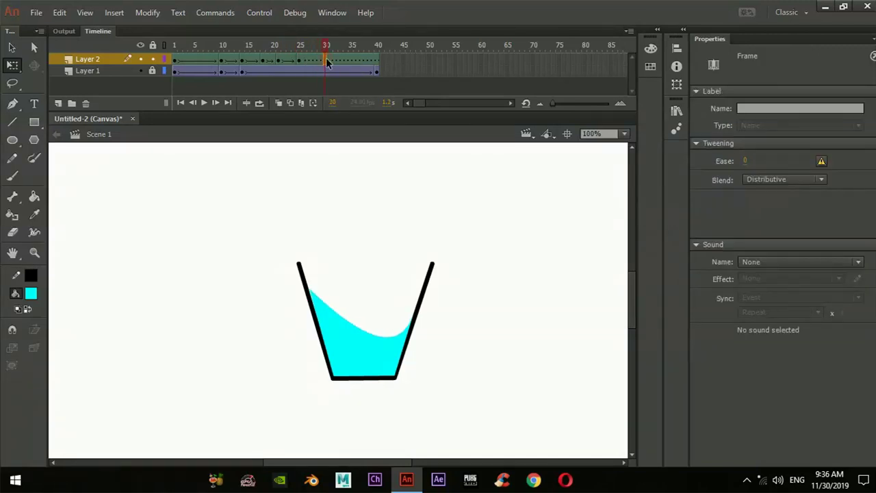
{"action": "right_click", "coordinate": [327, 59]}
{"action": "left_click", "coordinate": [397, 265]}
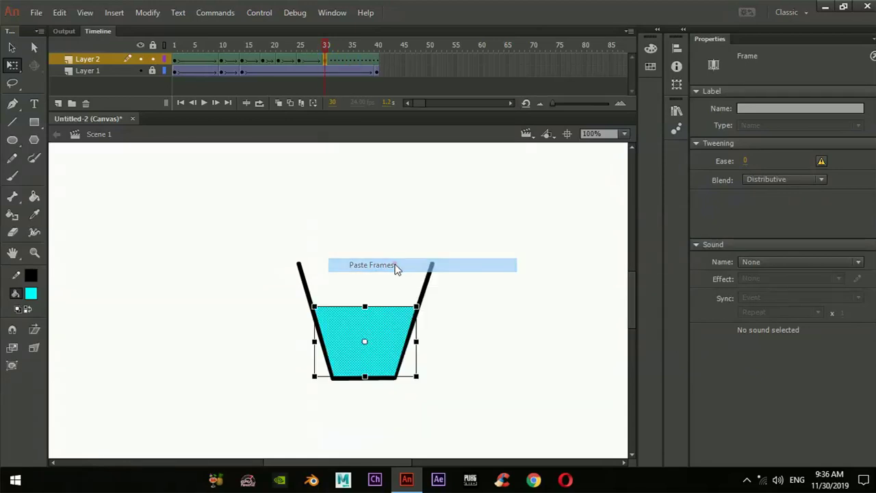
{"action": "left_click", "coordinate": [512, 273]}
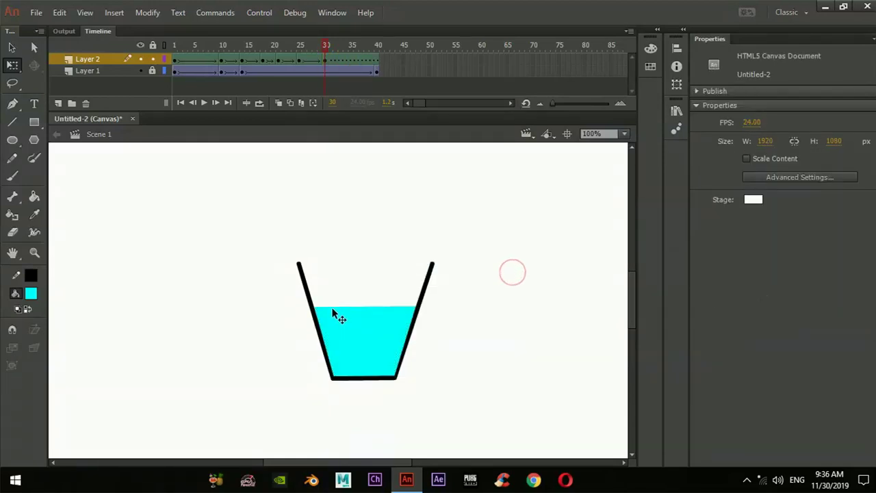
{"action": "left_click_drag", "start_coordinate": [329, 308], "coordinate": [319, 331]}
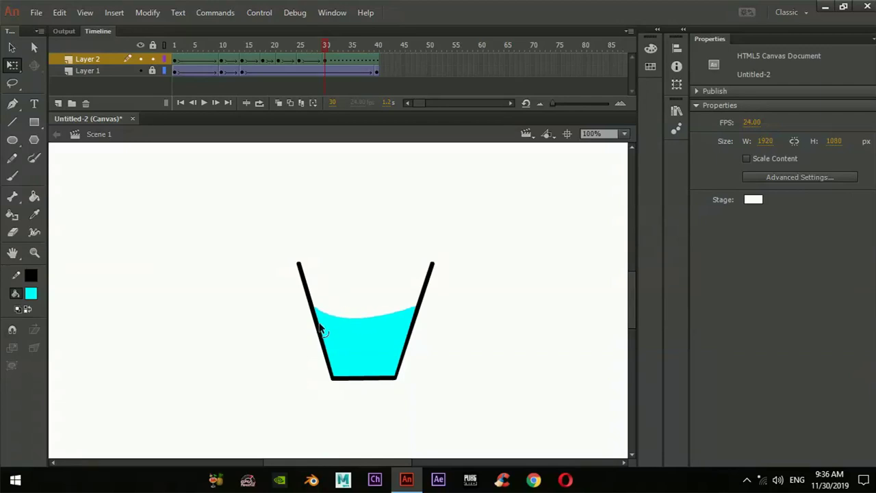
Insert a Layer 2 keyframe at frame 35 and flatten the fluid's surface to a shallower dip.
{"action": "right_click", "coordinate": [350, 58]}
{"action": "left_click", "coordinate": [394, 158]}
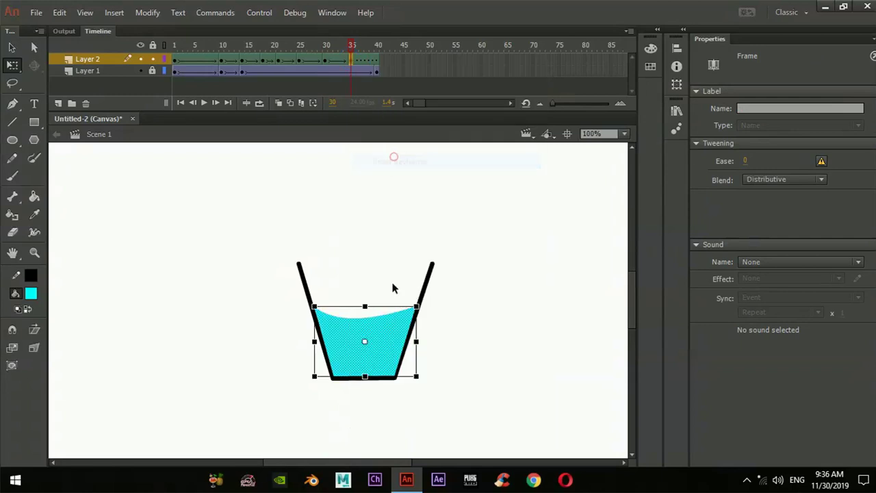
{"action": "left_click", "coordinate": [495, 308]}
{"action": "left_click_drag", "start_coordinate": [383, 309], "coordinate": [385, 307]}
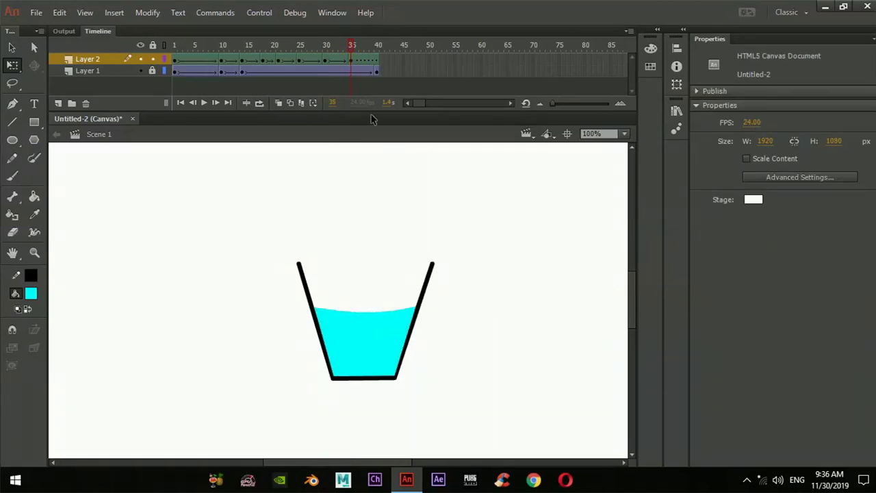
Paste the copied level fluid frame at frame 40 of Layer 2 and deselect the fluid.
{"action": "right_click", "coordinate": [377, 60]}
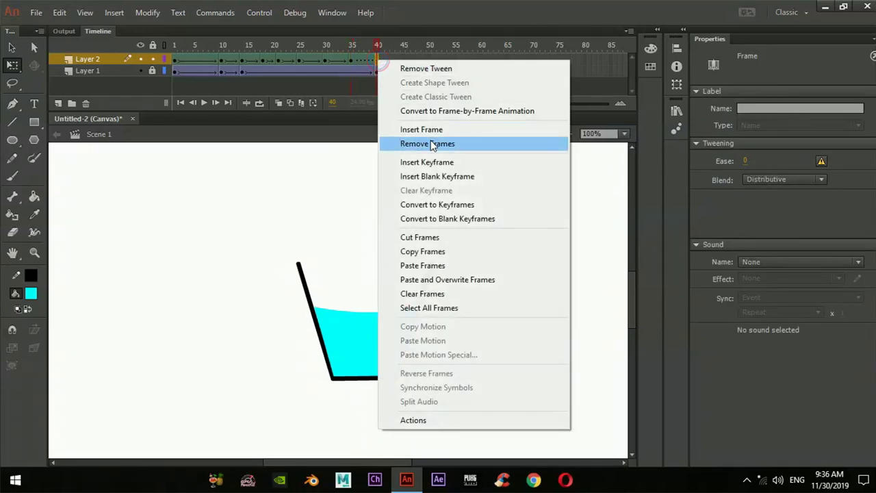
{"action": "left_click", "coordinate": [449, 265]}
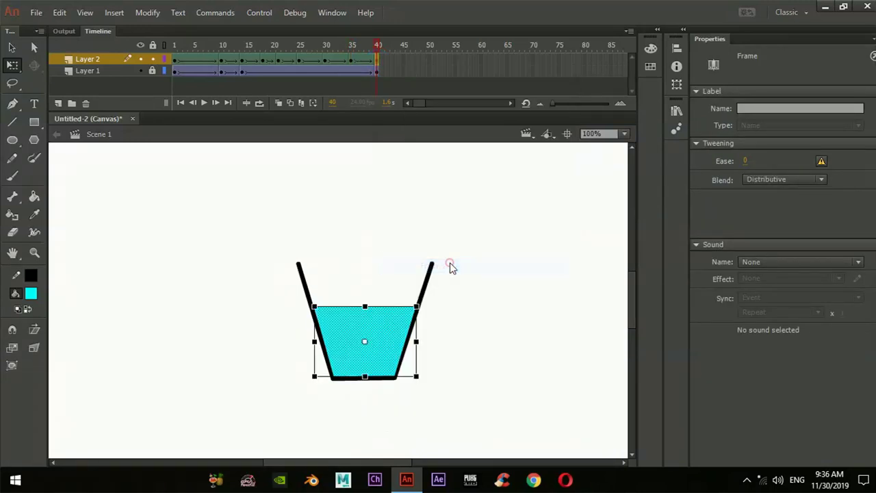
{"action": "left_click", "coordinate": [532, 283]}
Play the animation from the first frame several times to check the sloshing motion.
{"action": "key", "text": "shift+comma"}
{"action": "key", "text": "Return"}
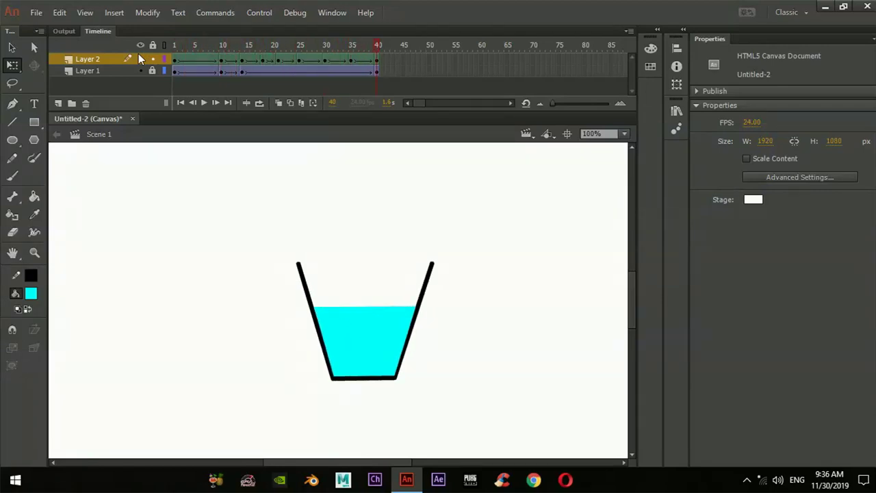
{"action": "key", "text": "Return"}
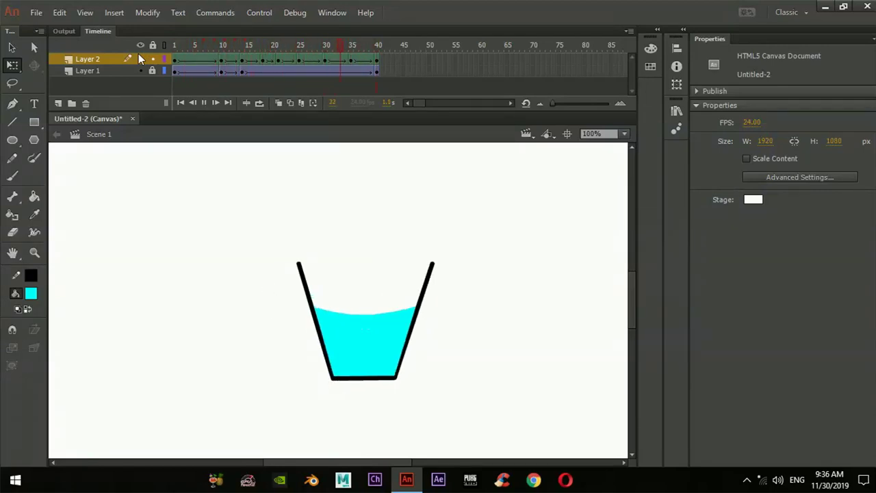
{"action": "key", "text": "Return"}
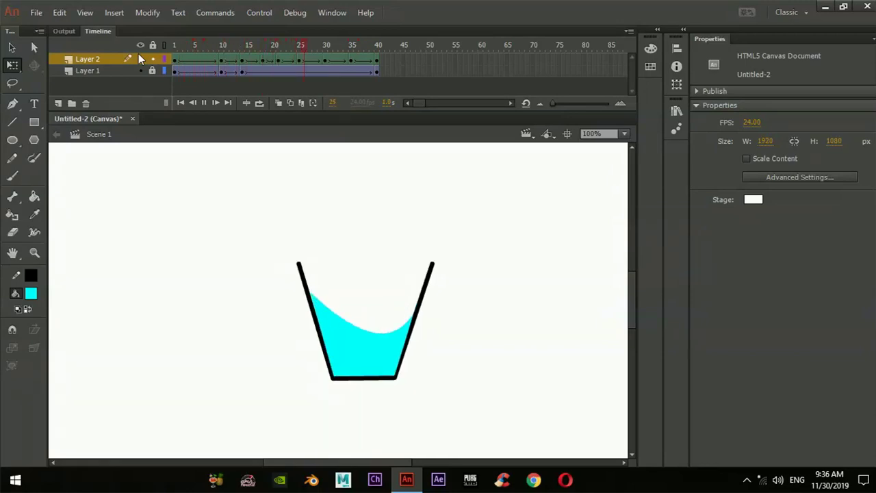
At frame 25, make the dip in the fluid's surface shallower and lower the fluid's upper left corner along the cup.
{"action": "left_click_drag", "start_coordinate": [176, 43], "coordinate": [292, 50]}
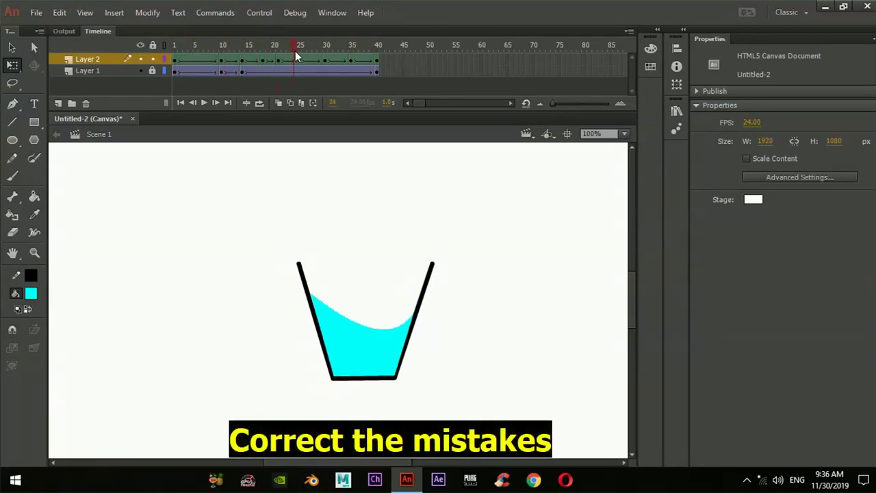
{"action": "left_click", "coordinate": [299, 61]}
{"action": "left_click", "coordinate": [561, 261]}
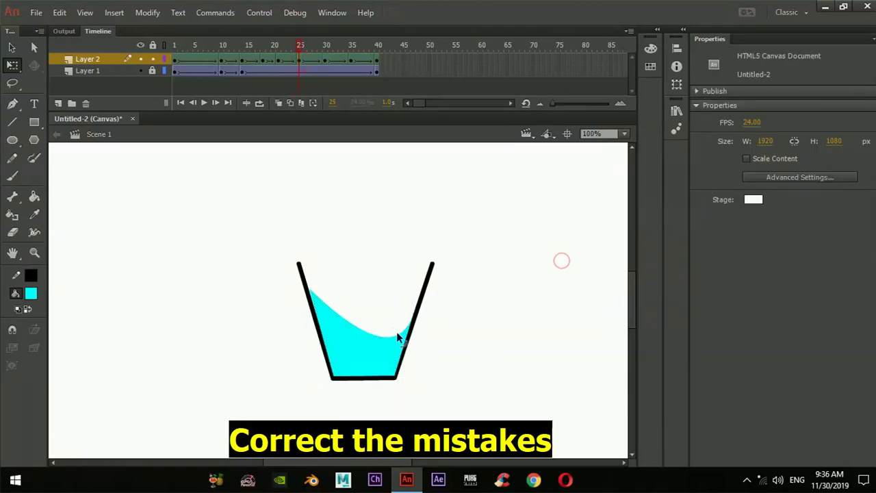
{"action": "left_click_drag", "start_coordinate": [394, 333], "coordinate": [398, 318]}
{"action": "left_click_drag", "start_coordinate": [312, 290], "coordinate": [309, 303]}
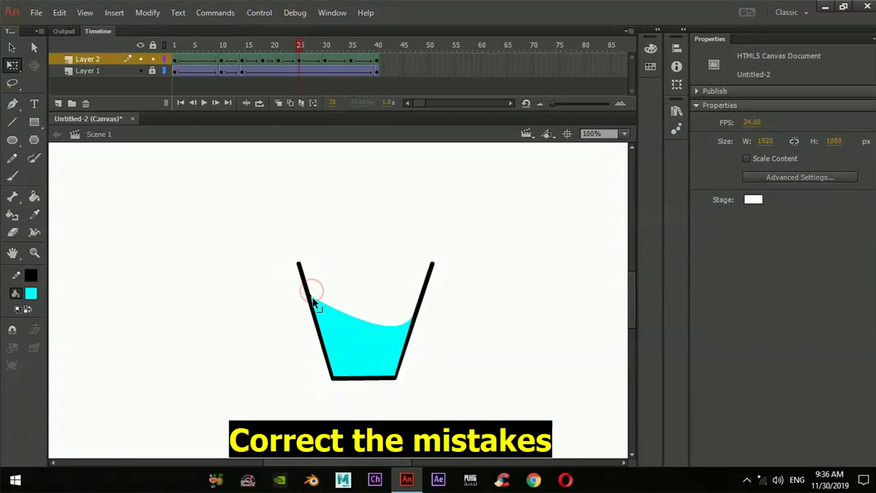
Play back the animation and make the dip in the fluid's surface at frame 18 shallower.
{"action": "left_click_drag", "start_coordinate": [272, 43], "coordinate": [156, 66]}
{"action": "key", "text": "Return"}
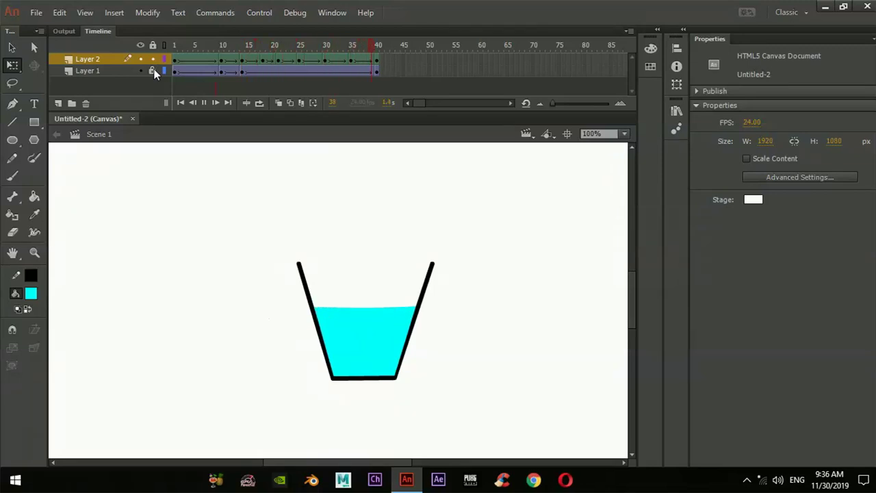
{"action": "left_click_drag", "start_coordinate": [218, 47], "coordinate": [265, 50]}
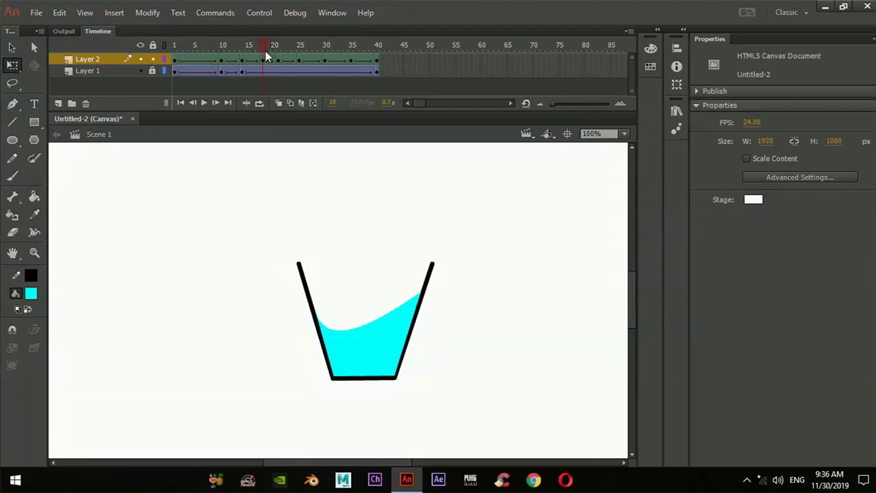
{"action": "key", "text": "comma"}
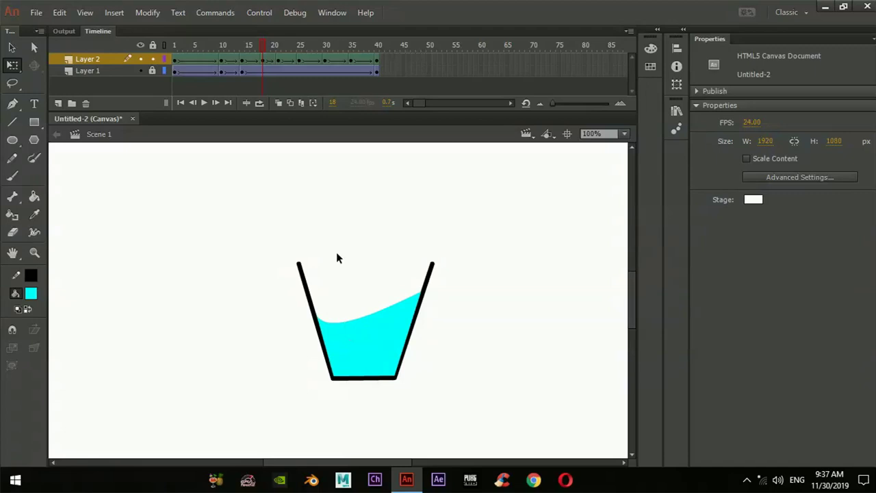
Flatten the dip in the fluid's surface at frame 35 of Layer 2 and play back the motion.
{"action": "left_click_drag", "start_coordinate": [262, 52], "coordinate": [352, 63]}
{"action": "left_click", "coordinate": [352, 59]}
{"action": "left_click", "coordinate": [523, 161]}
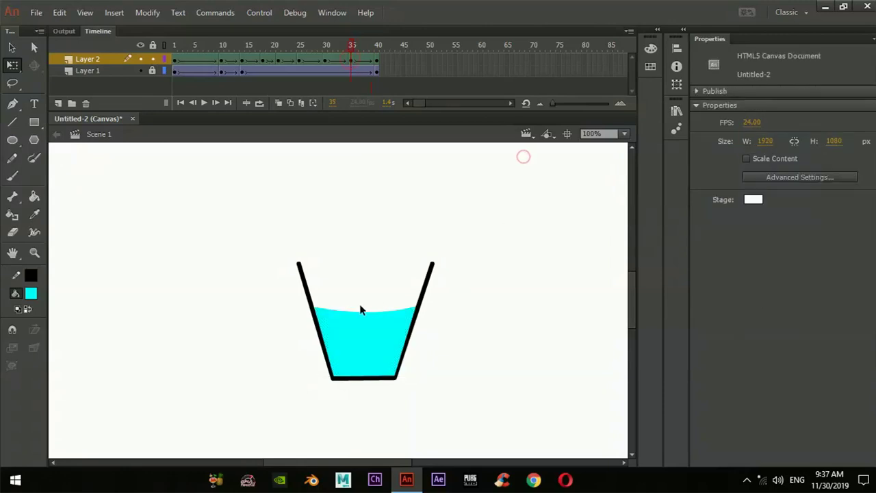
{"action": "left_click_drag", "start_coordinate": [362, 311], "coordinate": [351, 304]}
{"action": "left_click_drag", "start_coordinate": [349, 47], "coordinate": [384, 55]}
{"action": "key", "text": "Return"}
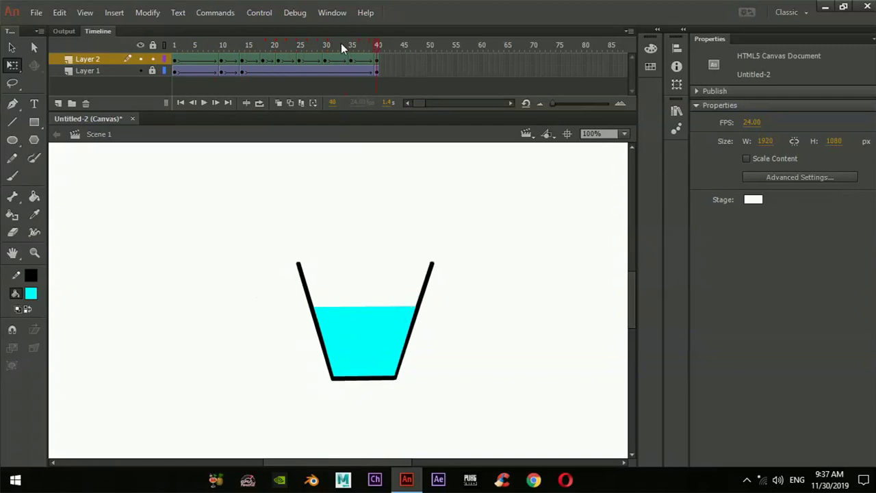
Raise the left part of the fluid's surface at frame 25 and play the animation to check the sloshing.
{"action": "left_click_drag", "start_coordinate": [332, 46], "coordinate": [304, 84]}
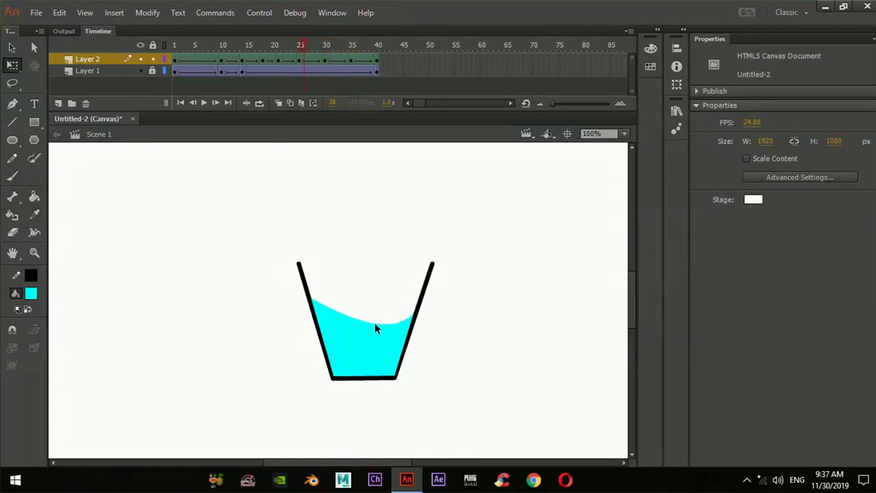
{"action": "left_click", "coordinate": [300, 60]}
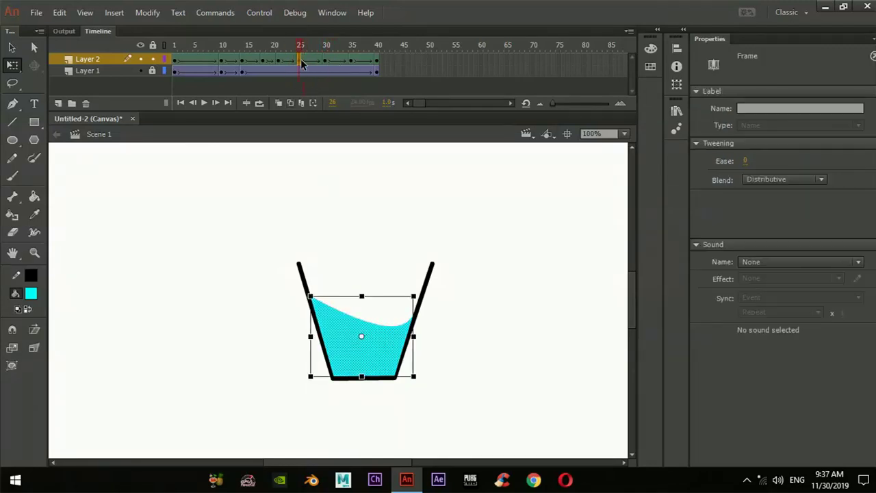
{"action": "left_click", "coordinate": [336, 266]}
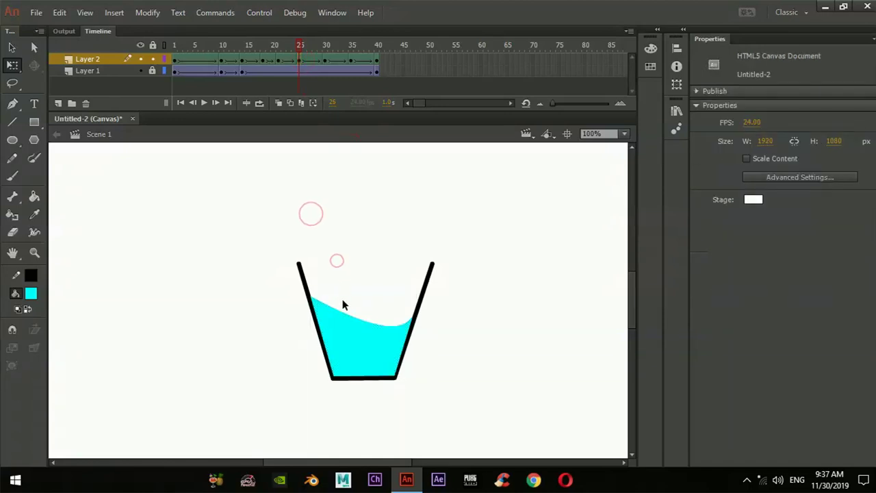
{"action": "left_click_drag", "start_coordinate": [336, 308], "coordinate": [329, 302]}
{"action": "left_click_drag", "start_coordinate": [301, 42], "coordinate": [374, 55]}
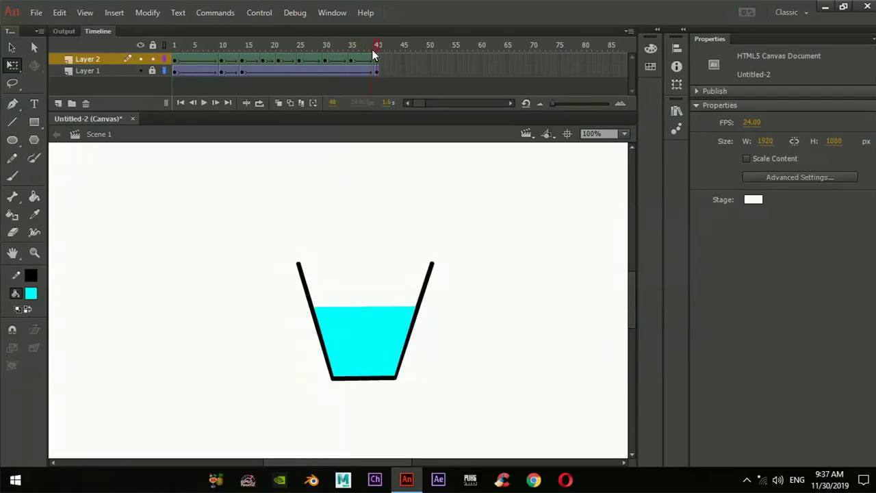
{"action": "key", "text": "Return"}
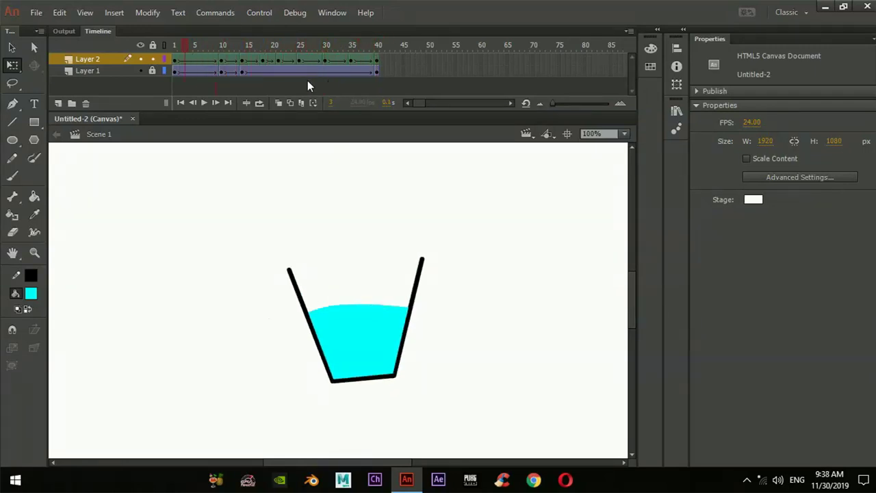
Return to frame 1, lock Layer 2 and add a new layer above it.
{"action": "left_click", "coordinate": [177, 45]}
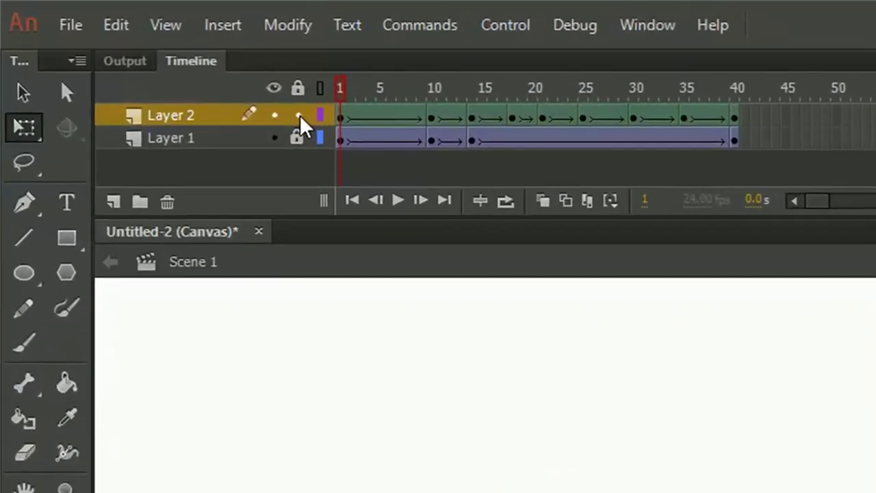
{"action": "left_click", "coordinate": [299, 117]}
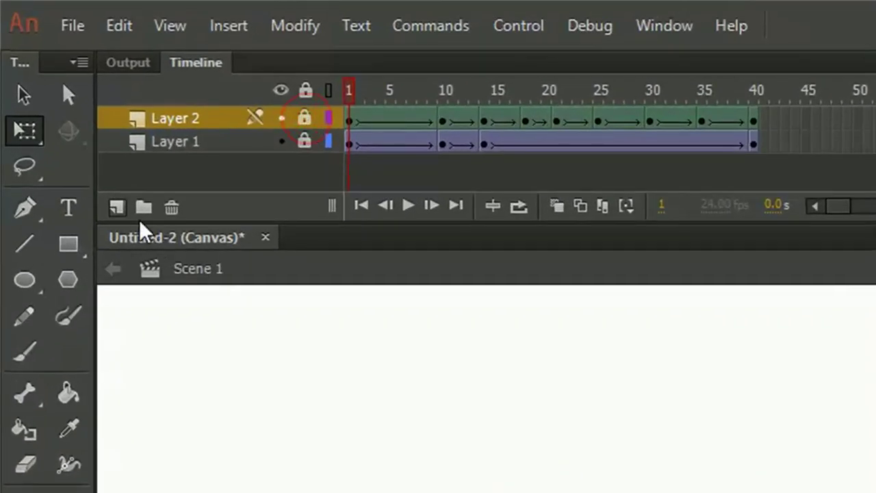
{"action": "left_click", "coordinate": [113, 202]}
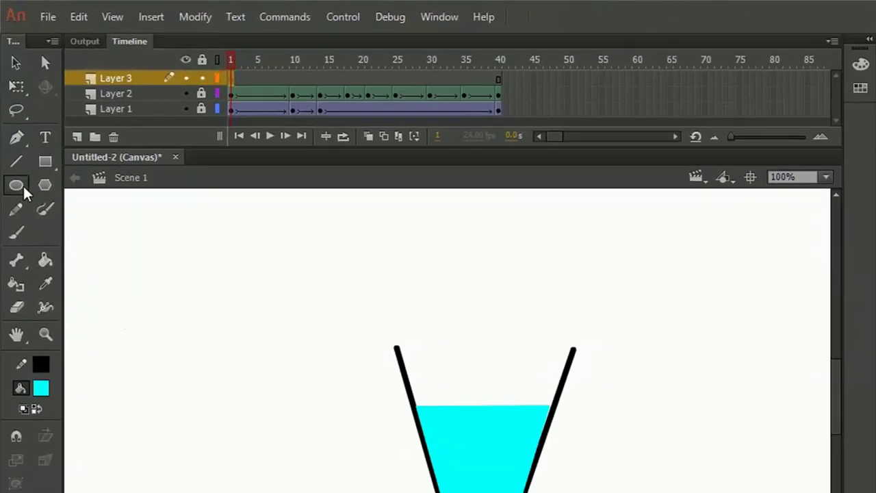
Choose the Oval tool and lighten its fill to the pale cyan 64FFFF.
{"action": "left_click", "coordinate": [24, 279]}
{"action": "left_click", "coordinate": [650, 48]}
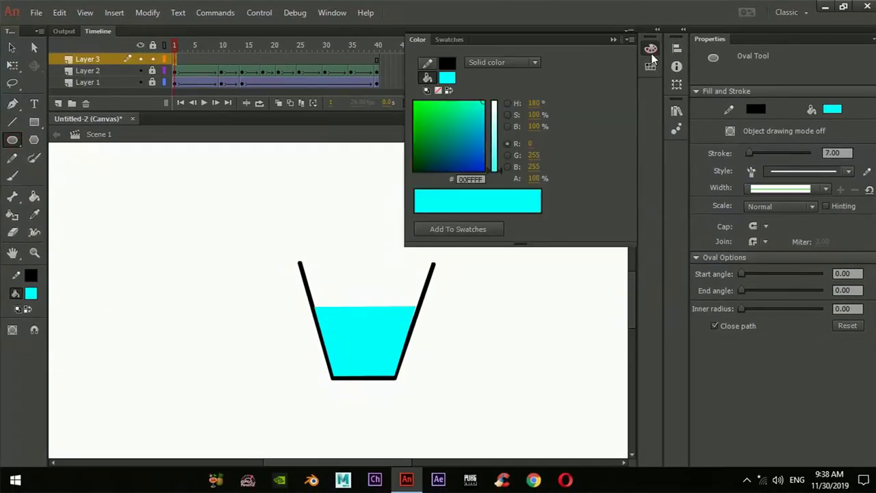
{"action": "left_click_drag", "start_coordinate": [491, 176], "coordinate": [500, 144]}
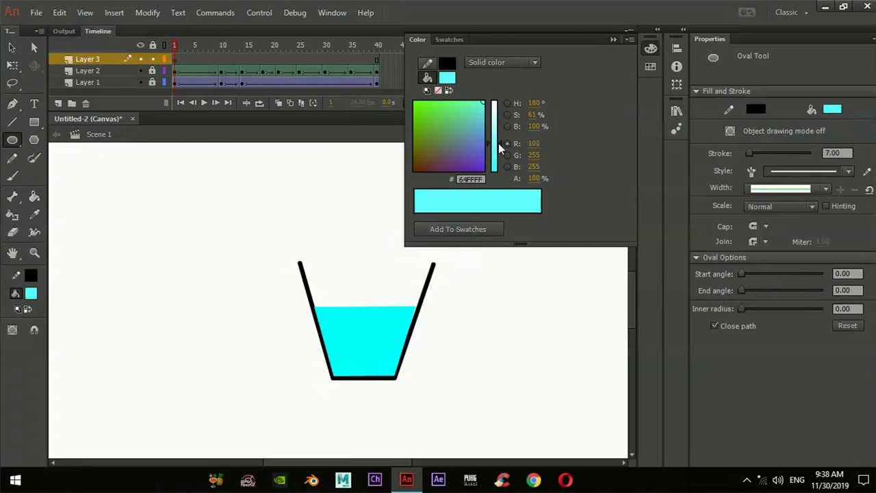
{"action": "left_click", "coordinate": [613, 40]}
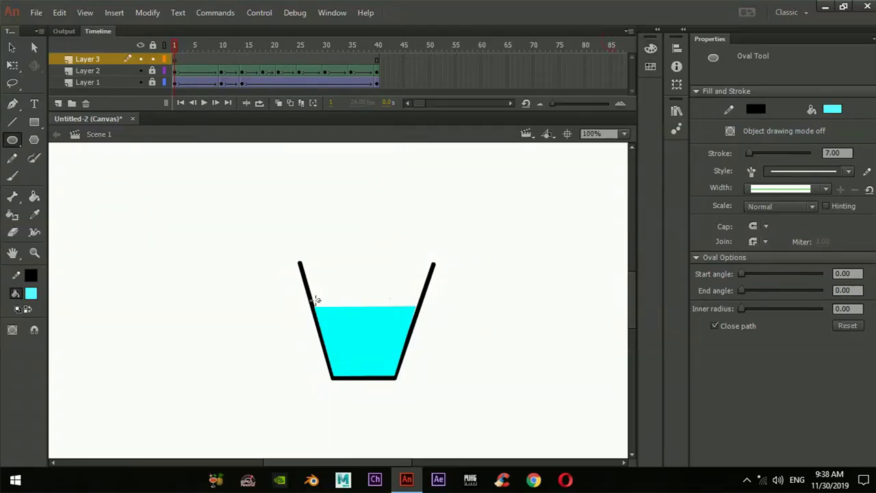
Draw a flat oval across the fluid's surface, spanning the cup's inner width, and delete its black outline.
{"action": "left_click_drag", "start_coordinate": [315, 299], "coordinate": [414, 315]}
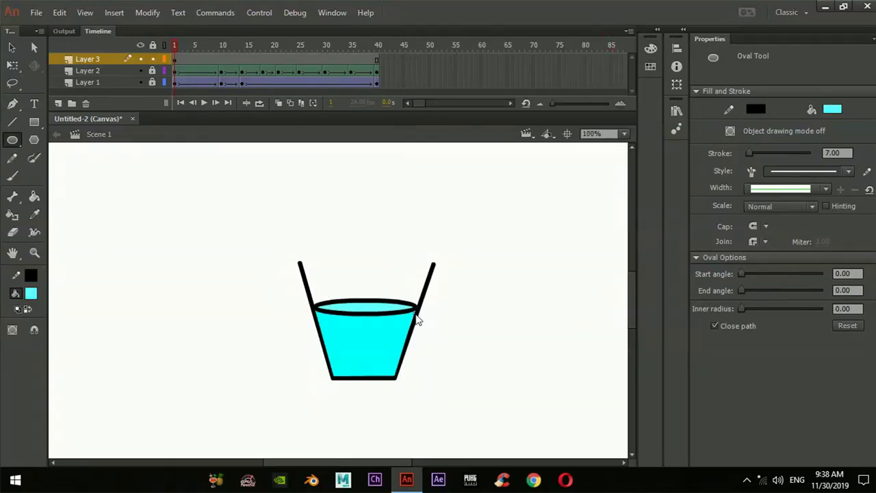
{"action": "key", "text": "q"}
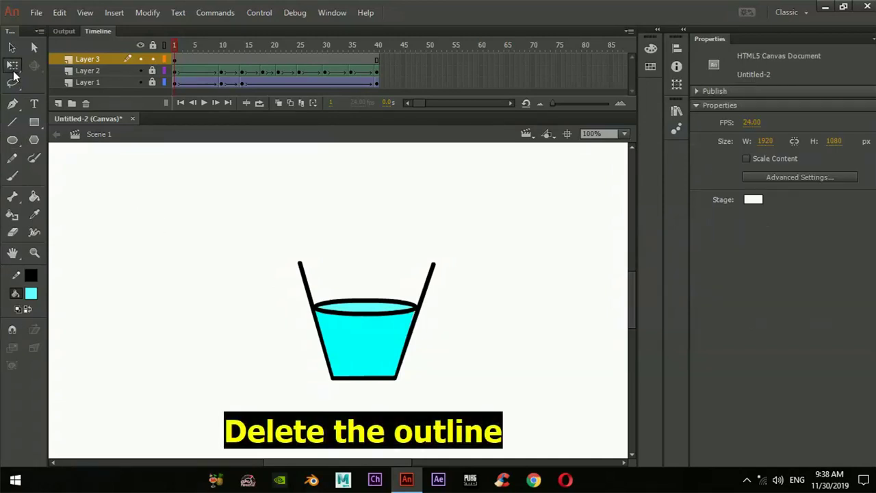
{"action": "left_click", "coordinate": [379, 309]}
{"action": "key", "text": "Delete"}
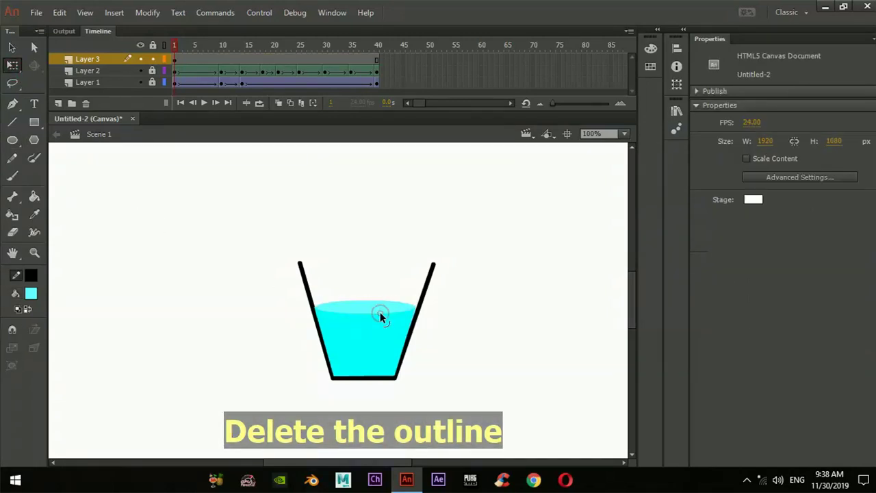
{"action": "left_click", "coordinate": [416, 314]}
{"action": "left_click", "coordinate": [468, 320]}
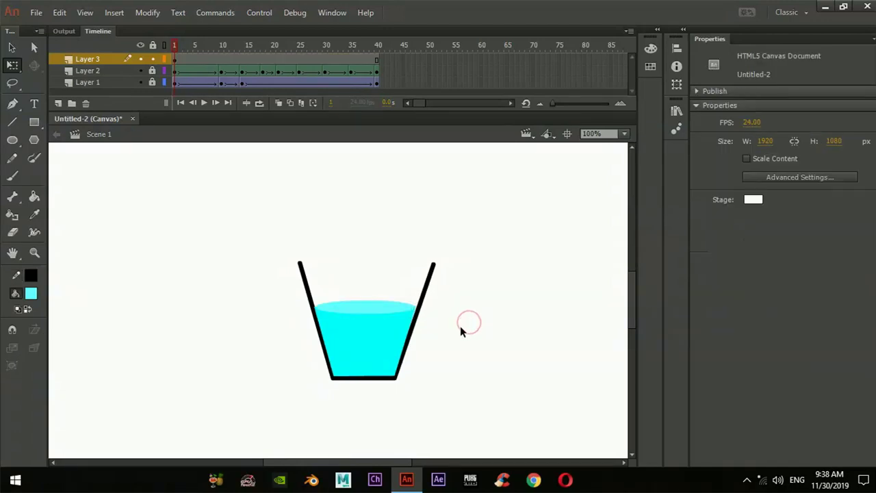
Create a shape tween for the oval on Layer 3 and insert a keyframe at frame 10.
{"action": "right_click", "coordinate": [178, 60]}
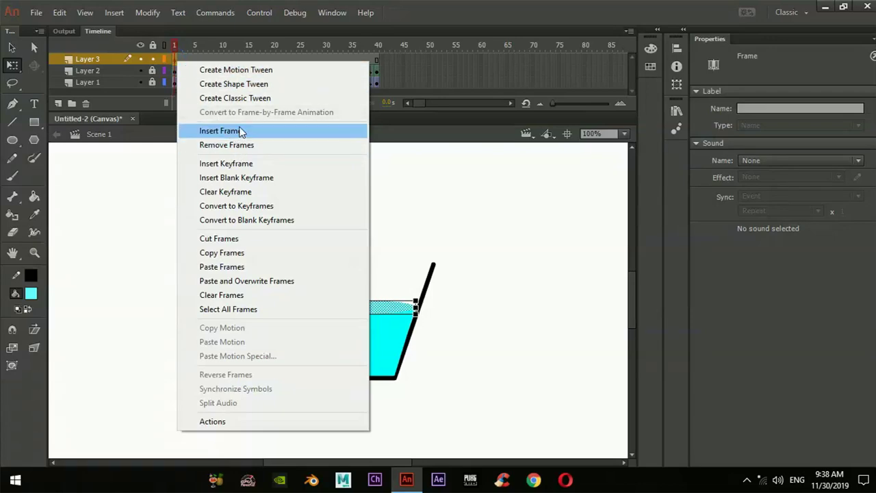
{"action": "left_click", "coordinate": [233, 83]}
{"action": "left_click", "coordinate": [223, 61]}
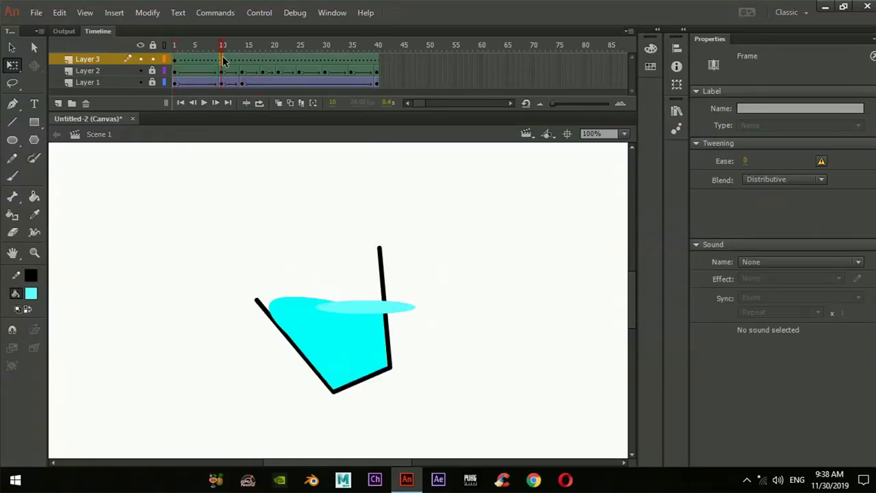
{"action": "right_click", "coordinate": [223, 60]}
{"action": "right_click", "coordinate": [220, 59]}
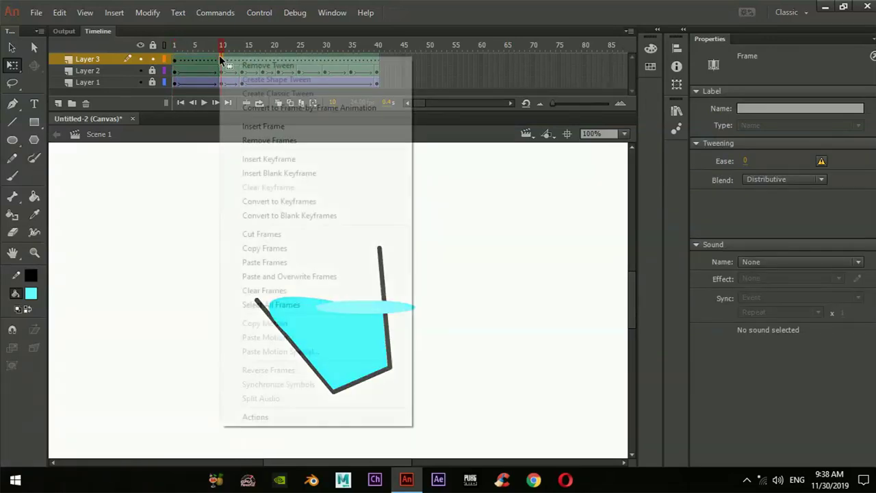
{"action": "left_click", "coordinate": [267, 160]}
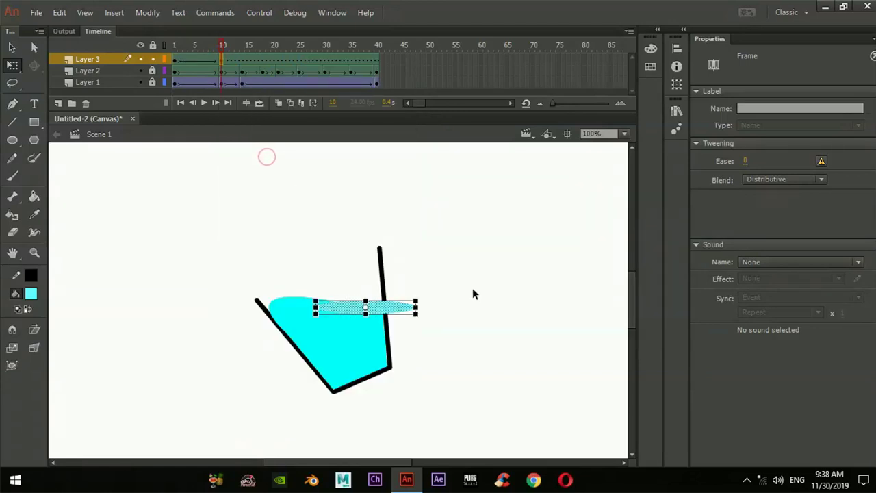
At frame 10, move, tilt and reshape the pale oval to follow the fluid's slanted surface between the cup walls.
{"action": "left_click_drag", "start_coordinate": [383, 309], "coordinate": [346, 311]}
{"action": "left_click", "coordinate": [446, 303]}
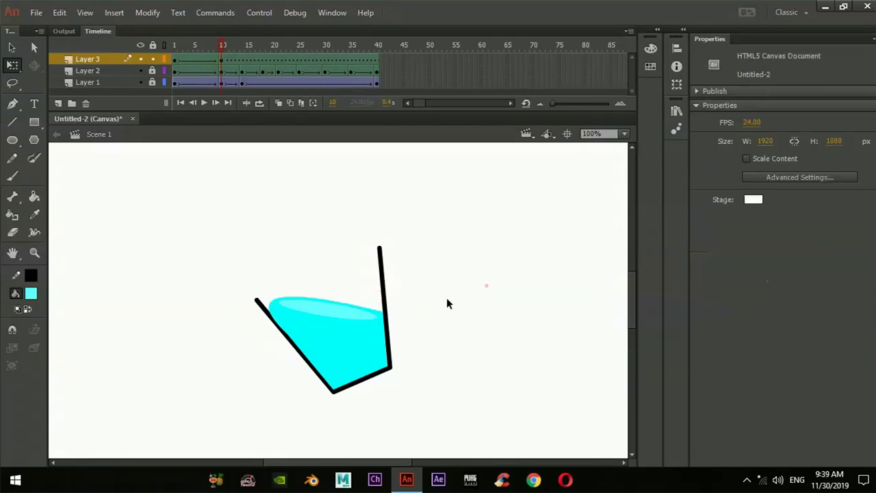
{"action": "left_click", "coordinate": [343, 308]}
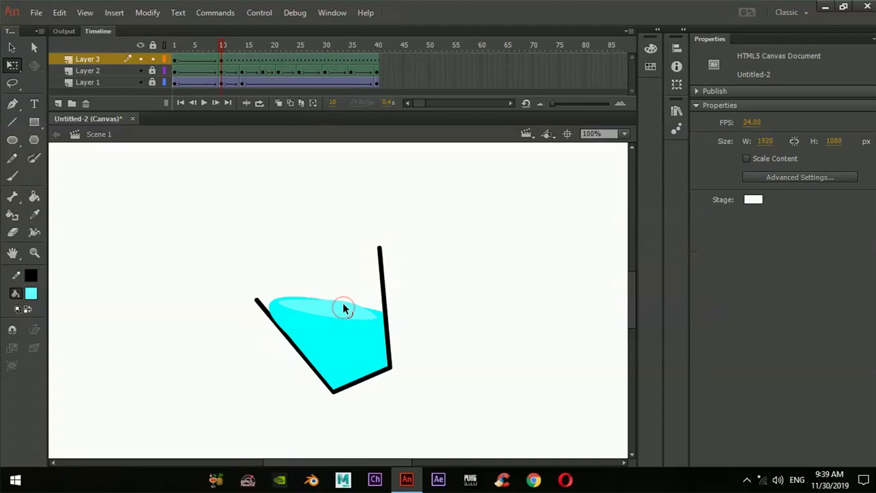
{"action": "left_click", "coordinate": [374, 322]}
{"action": "left_click_drag", "start_coordinate": [377, 313], "coordinate": [291, 312]}
{"action": "left_click", "coordinate": [362, 319]}
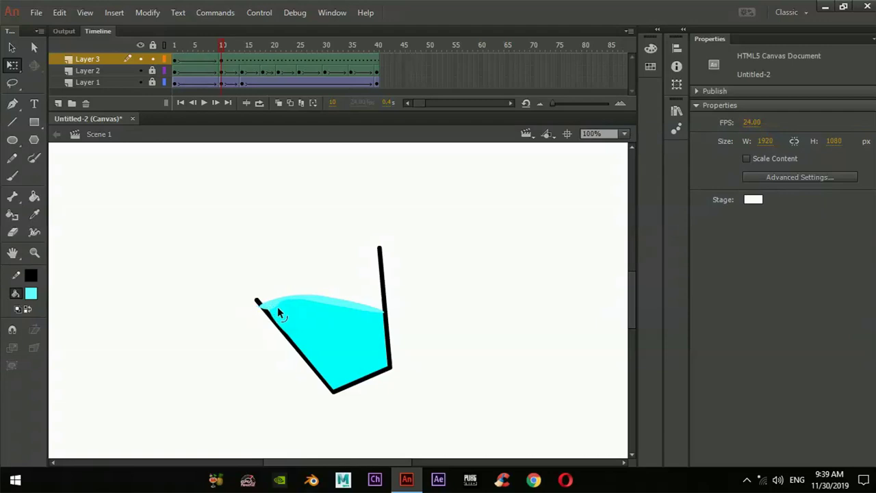
{"action": "left_click_drag", "start_coordinate": [272, 311], "coordinate": [267, 313]}
{"action": "mouse_move", "coordinate": [217, 52]}
{"action": "left_mouse_down"}
{"action": "mouse_move", "coordinate": [171, 54]}
{"action": "mouse_move", "coordinate": [231, 55]}
{"action": "mouse_move", "coordinate": [199, 49]}
{"action": "mouse_move", "coordinate": [220, 54]}
{"action": "left_mouse_up"}
{"action": "left_click", "coordinate": [461, 290]}
{"action": "left_click", "coordinate": [270, 306]}
Insert a keyframe at frame 6 of Layer 3 and pull the pale oval's left end down to the cup wall.
{"action": "left_click_drag", "start_coordinate": [206, 49], "coordinate": [207, 76]}
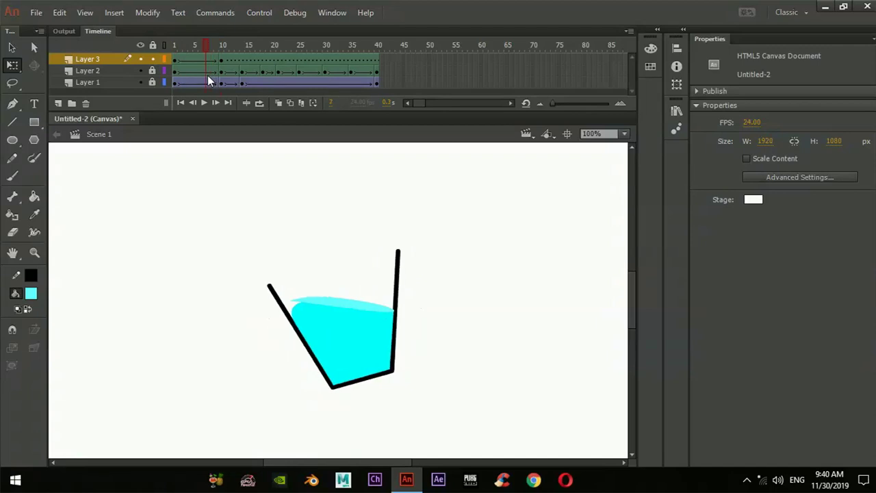
{"action": "right_click", "coordinate": [199, 60]}
{"action": "left_click", "coordinate": [263, 162]}
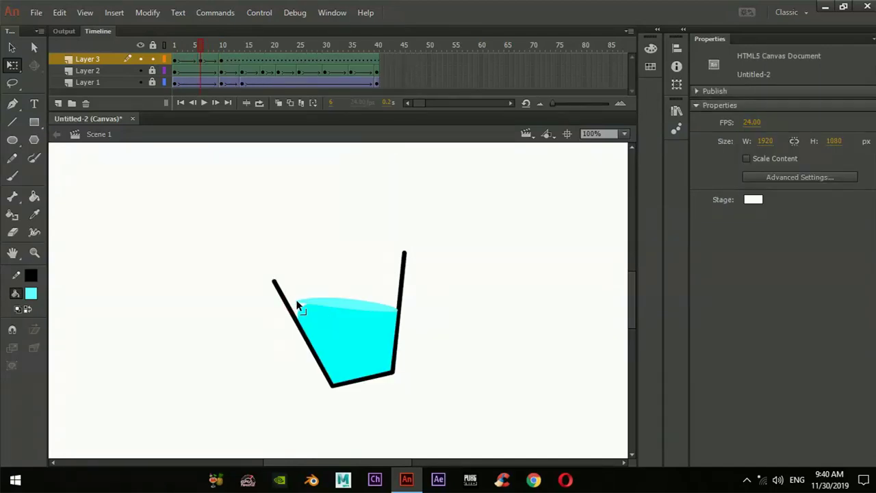
{"action": "left_click_drag", "start_coordinate": [301, 303], "coordinate": [295, 323]}
{"action": "left_click_drag", "start_coordinate": [191, 50], "coordinate": [234, 58]}
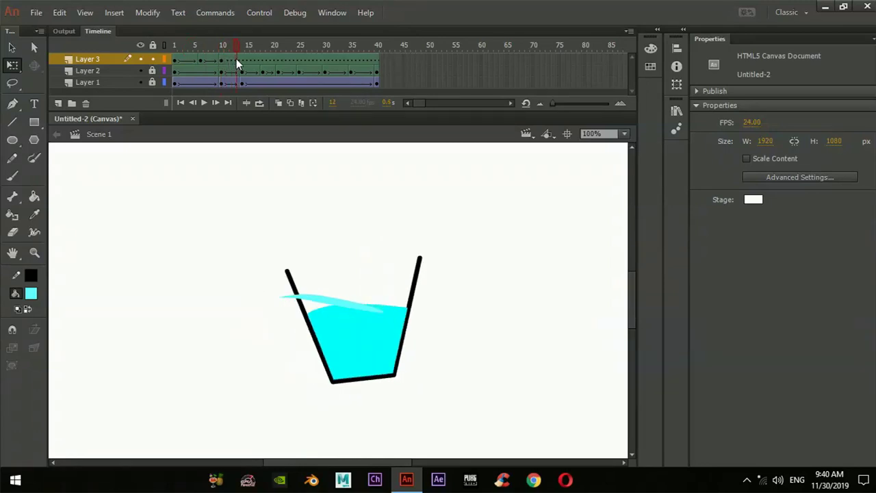
Copy the level oval from frame 1 of Layer 3 and paste it at frame 14.
{"action": "left_click", "coordinate": [179, 65]}
{"action": "right_click", "coordinate": [179, 65]}
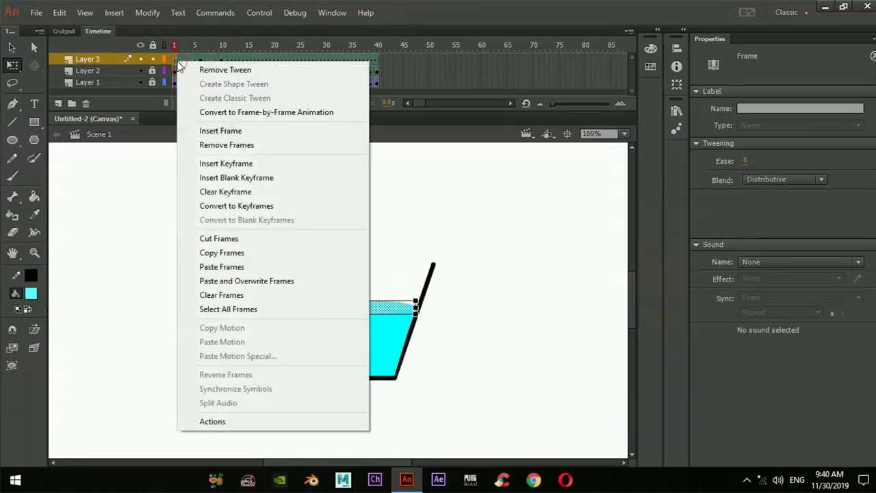
{"action": "left_click", "coordinate": [231, 253]}
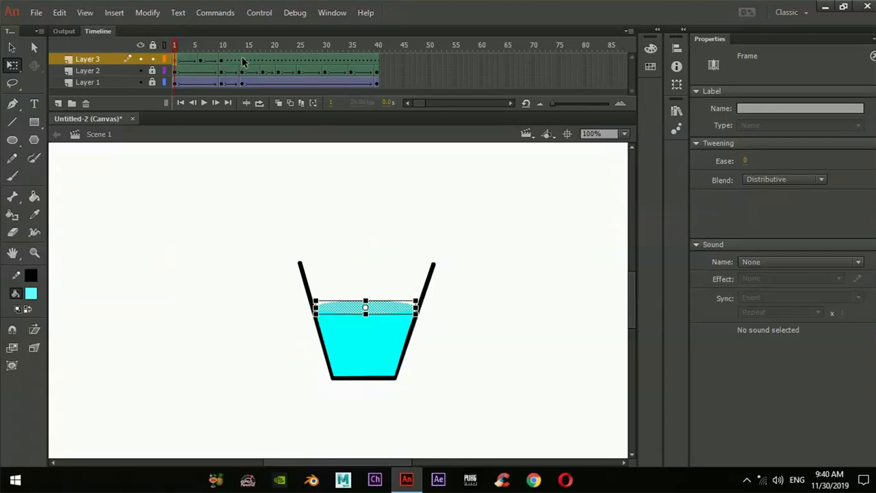
{"action": "right_click", "coordinate": [244, 60]}
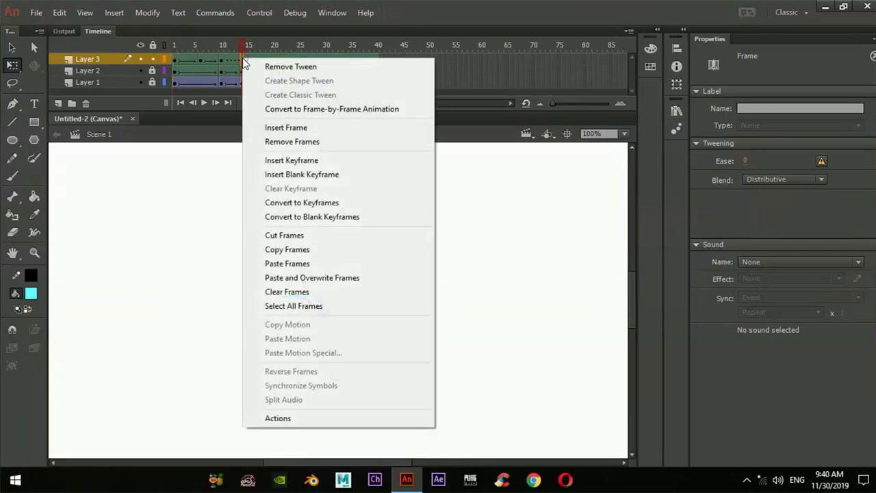
{"action": "left_click", "coordinate": [311, 265]}
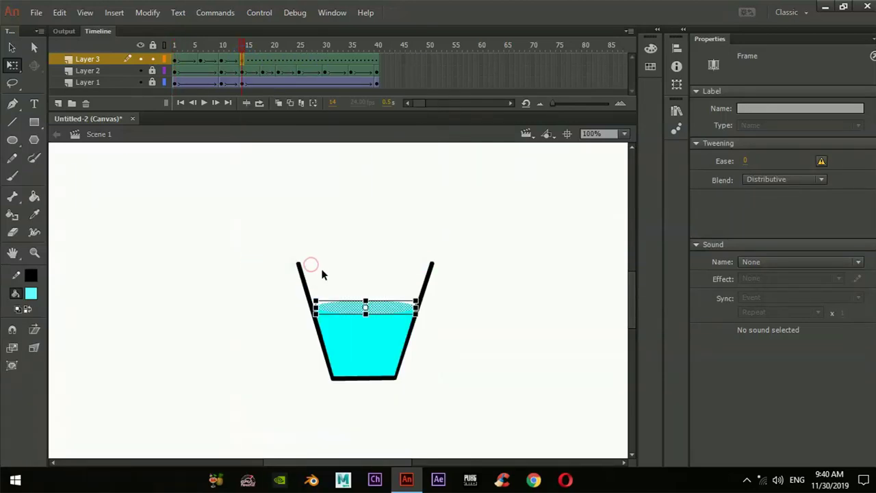
Insert a keyframe at frame 18 of Layer 3 and bend the pale oval to follow the fluid's wavy surface.
{"action": "left_click", "coordinate": [259, 62]}
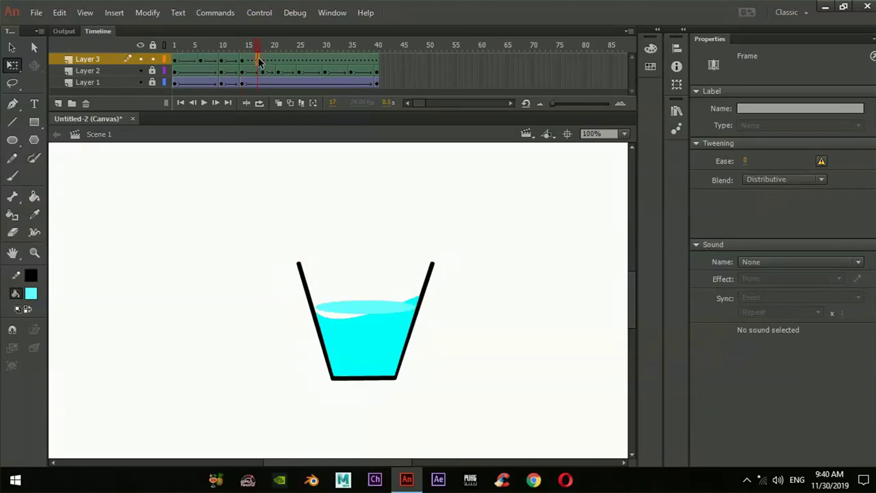
{"action": "left_click", "coordinate": [264, 60]}
{"action": "right_click", "coordinate": [264, 60]}
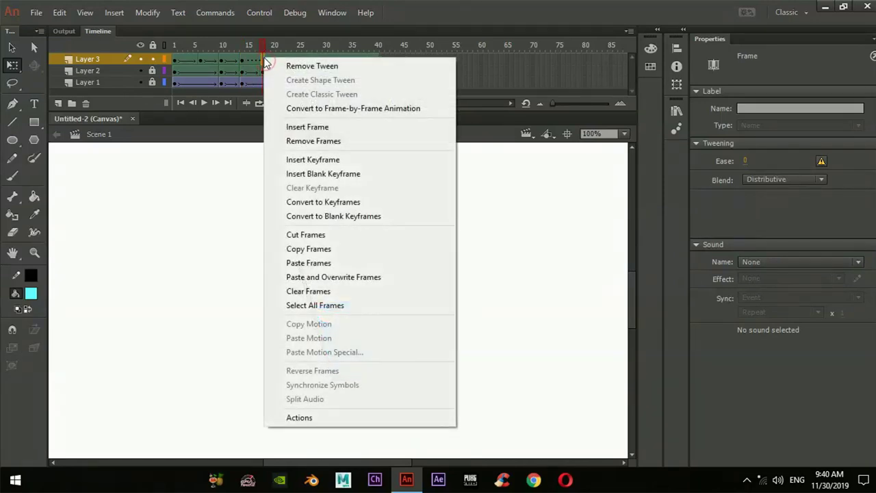
{"action": "left_click", "coordinate": [319, 158]}
{"action": "left_click", "coordinate": [531, 281]}
{"action": "mouse_move", "coordinate": [337, 313]}
{"action": "left_mouse_down"}
{"action": "mouse_move", "coordinate": [332, 325]}
{"action": "mouse_move", "coordinate": [337, 318]}
{"action": "left_mouse_up"}
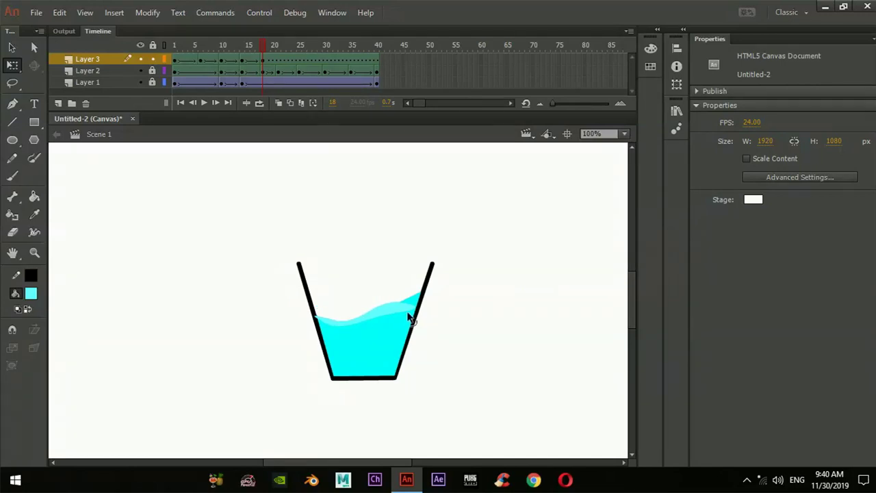
{"action": "mouse_move", "coordinate": [410, 309]}
{"action": "left_mouse_down"}
{"action": "mouse_move", "coordinate": [420, 306]}
{"action": "mouse_move", "coordinate": [415, 317]}
{"action": "mouse_move", "coordinate": [410, 301]}
{"action": "mouse_move", "coordinate": [415, 314]}
{"action": "left_mouse_up"}
Paste the copied level oval at frame 21 of Layer 3.
{"action": "left_click", "coordinate": [278, 62]}
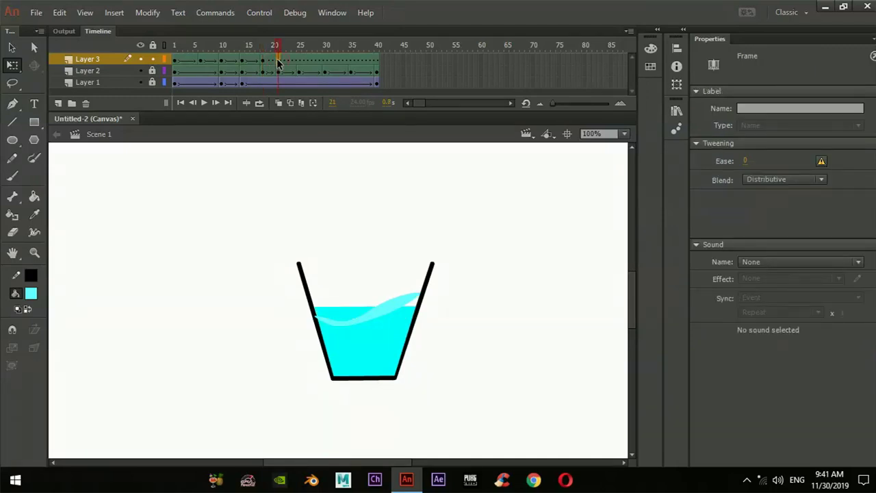
{"action": "right_click", "coordinate": [278, 61]}
{"action": "left_click", "coordinate": [346, 264]}
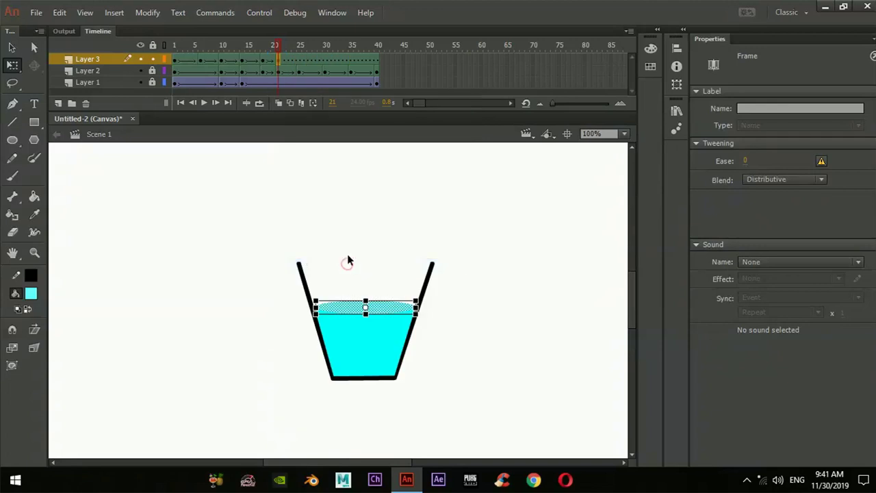
Insert a keyframe at frame 25 of Layer 3 and reshape the pale oval to follow the fluid surface sloping down to the right.
{"action": "left_click_drag", "start_coordinate": [280, 45], "coordinate": [300, 60]}
{"action": "right_click", "coordinate": [300, 60]}
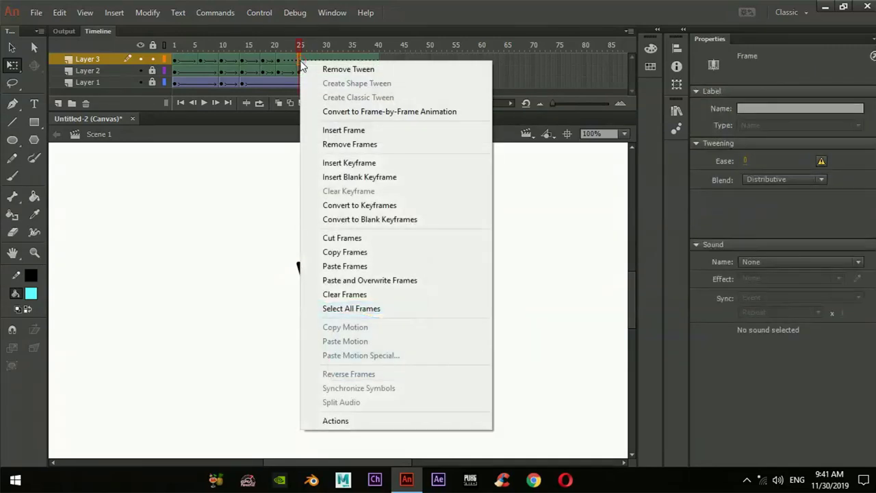
{"action": "left_click", "coordinate": [338, 162]}
{"action": "left_click", "coordinate": [504, 312]}
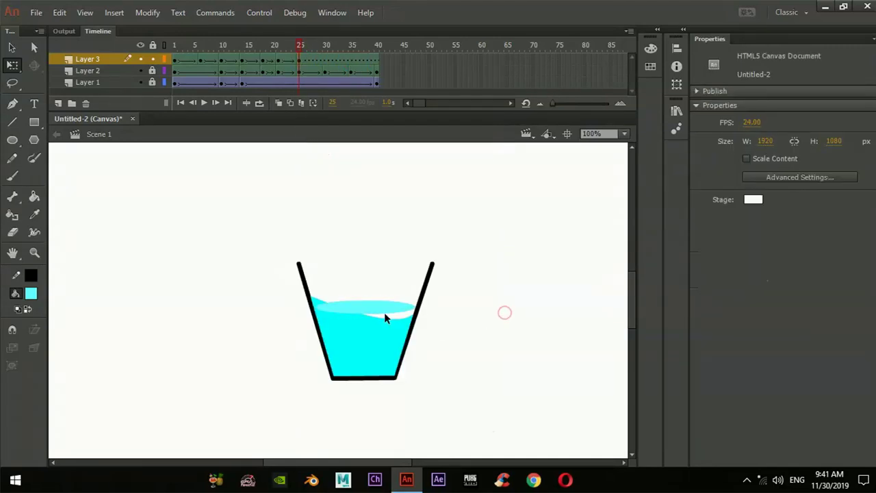
{"action": "left_click_drag", "start_coordinate": [385, 313], "coordinate": [314, 307]}
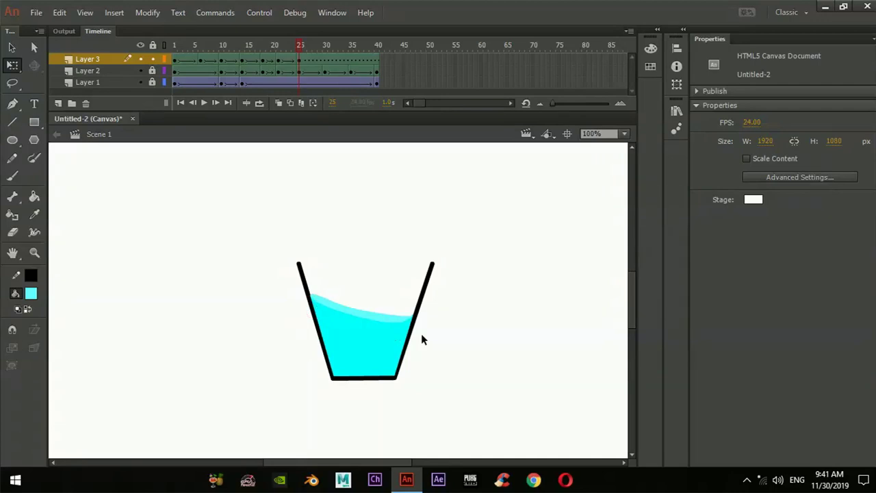
{"action": "left_click", "coordinate": [404, 317]}
{"action": "left_click", "coordinate": [324, 298]}
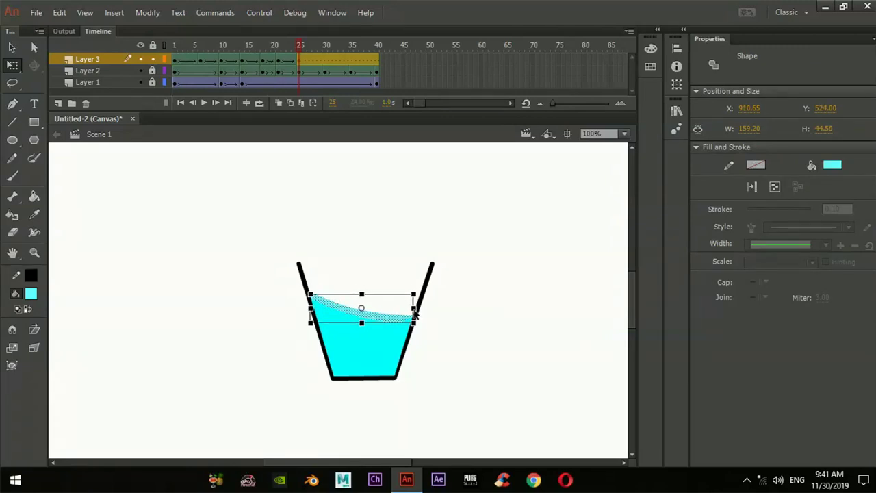
{"action": "left_click", "coordinate": [492, 312]}
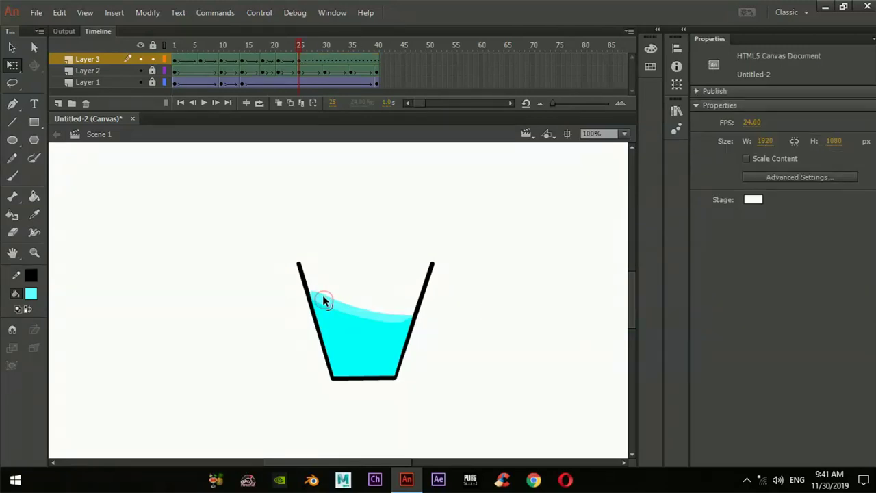
{"action": "left_click_drag", "start_coordinate": [325, 299], "coordinate": [324, 304]}
{"action": "left_click_drag", "start_coordinate": [408, 320], "coordinate": [410, 322]}
Paste the level oval at frame 30 of Layer 3 and bend it into a sagging band along the fluid's surface.
{"action": "left_click", "coordinate": [326, 61]}
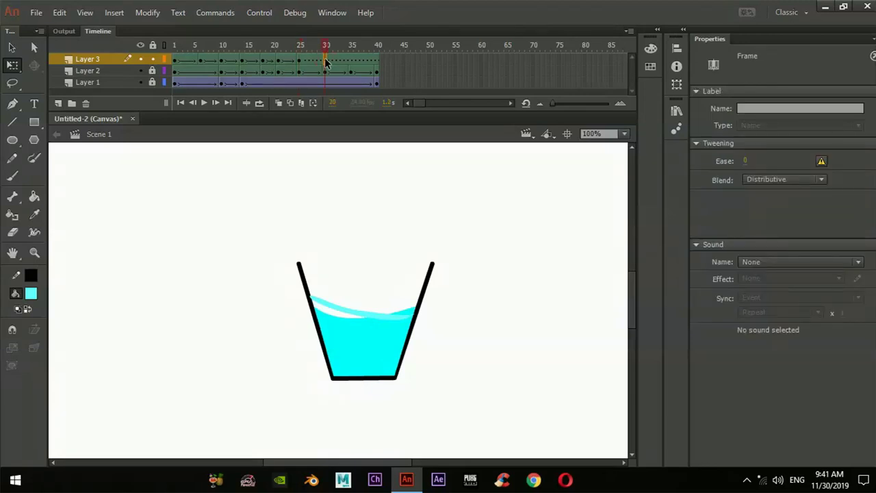
{"action": "right_click", "coordinate": [326, 60]}
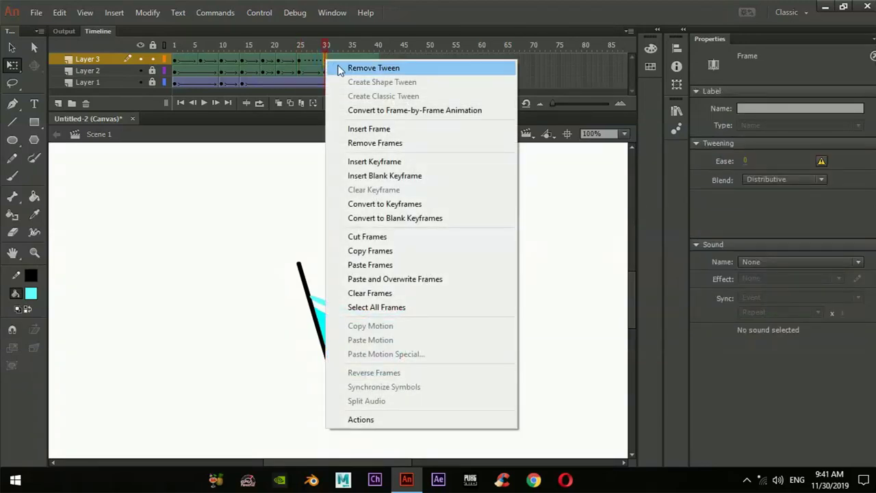
{"action": "left_click", "coordinate": [387, 264]}
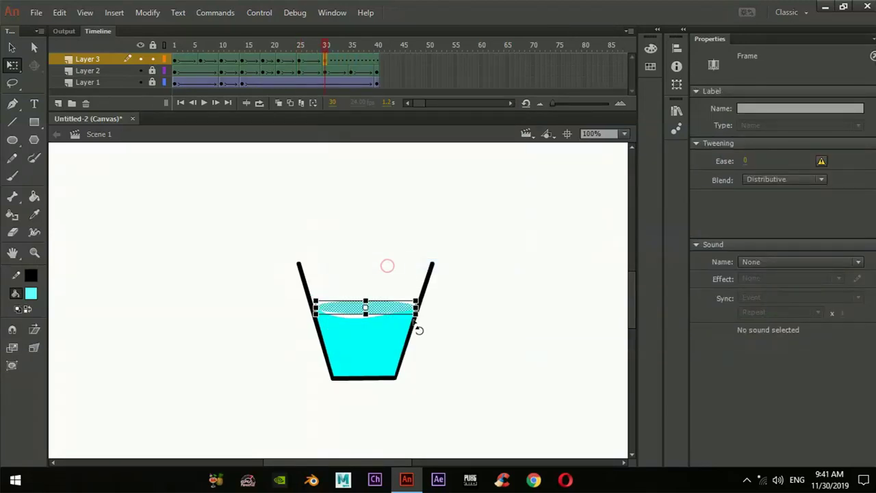
{"action": "left_click", "coordinate": [512, 334]}
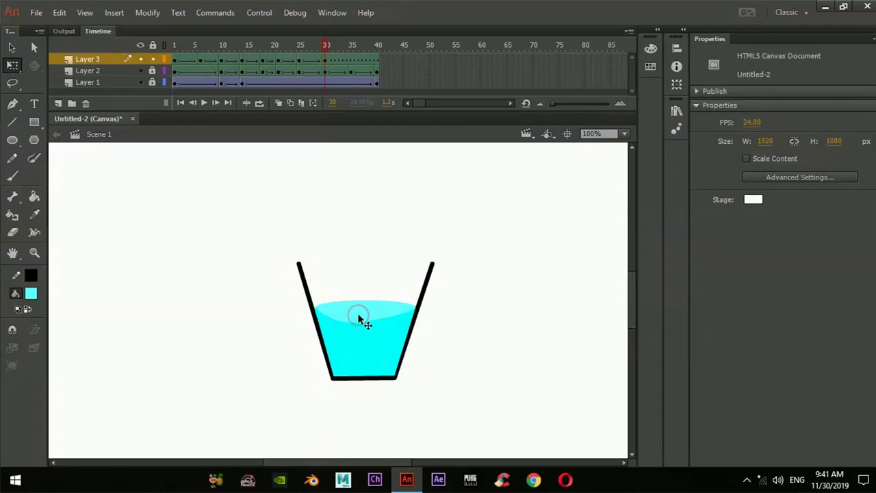
{"action": "left_click_drag", "start_coordinate": [358, 301], "coordinate": [360, 314]}
{"action": "left_click_drag", "start_coordinate": [380, 314], "coordinate": [337, 317]}
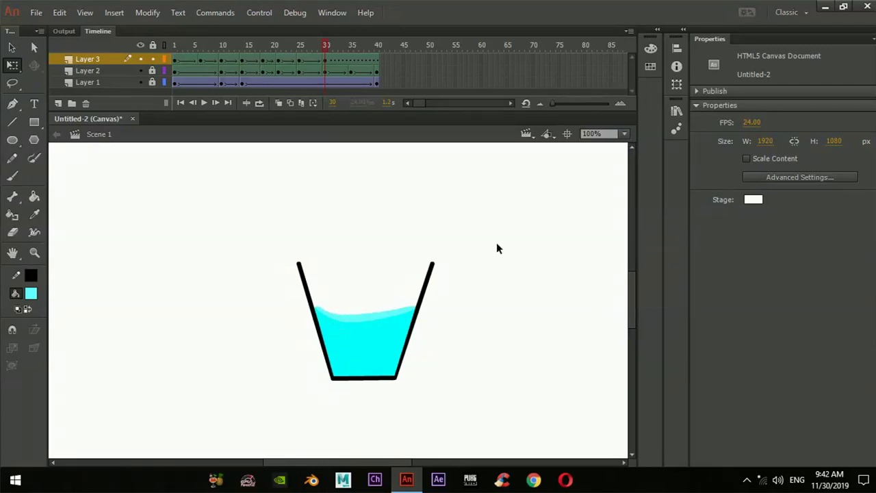
Paste the level oval at frame 35 of Layer 3 and insert a keyframe at frame 40.
{"action": "left_click", "coordinate": [350, 59]}
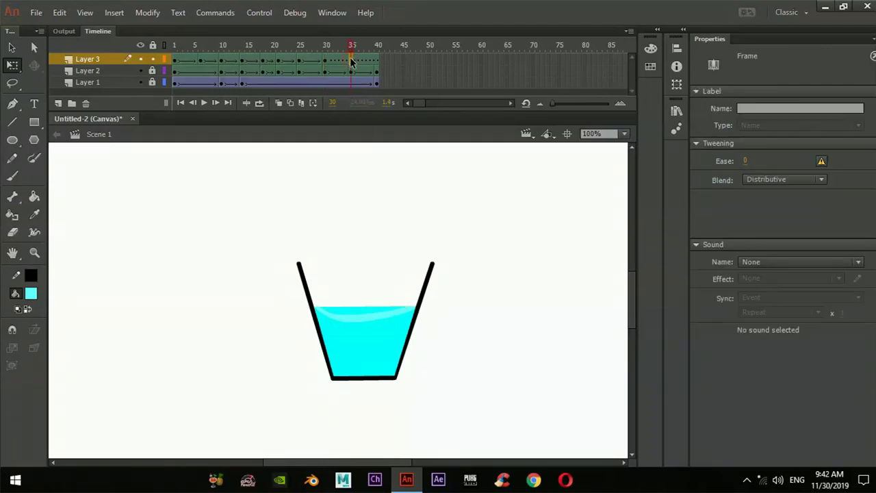
{"action": "right_click", "coordinate": [350, 60]}
{"action": "left_click", "coordinate": [413, 264]}
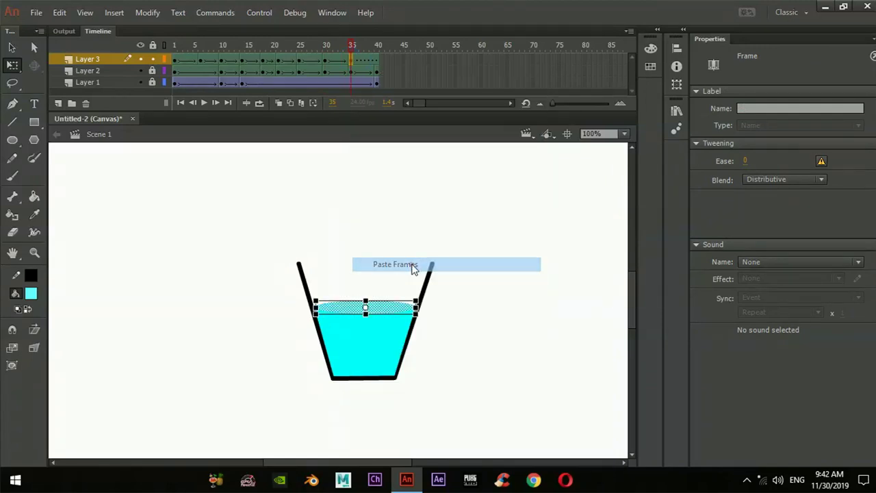
{"action": "left_click", "coordinate": [377, 60]}
{"action": "right_click", "coordinate": [377, 59]}
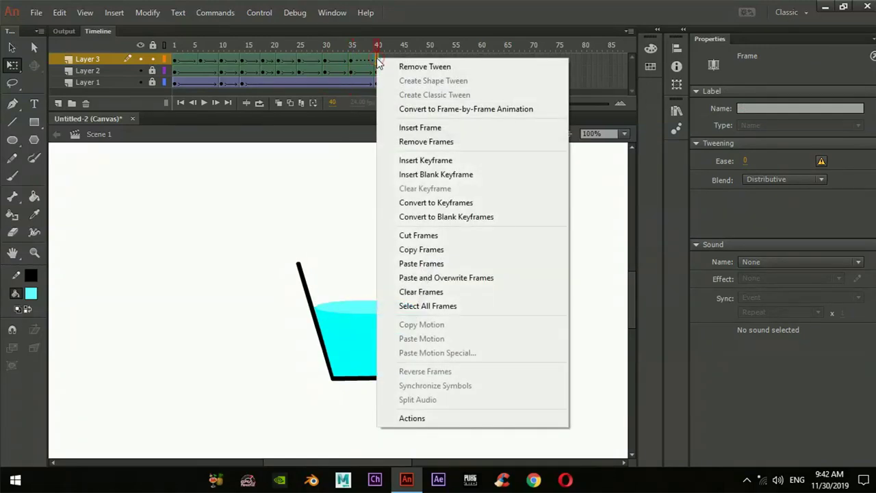
{"action": "left_click", "coordinate": [425, 160]}
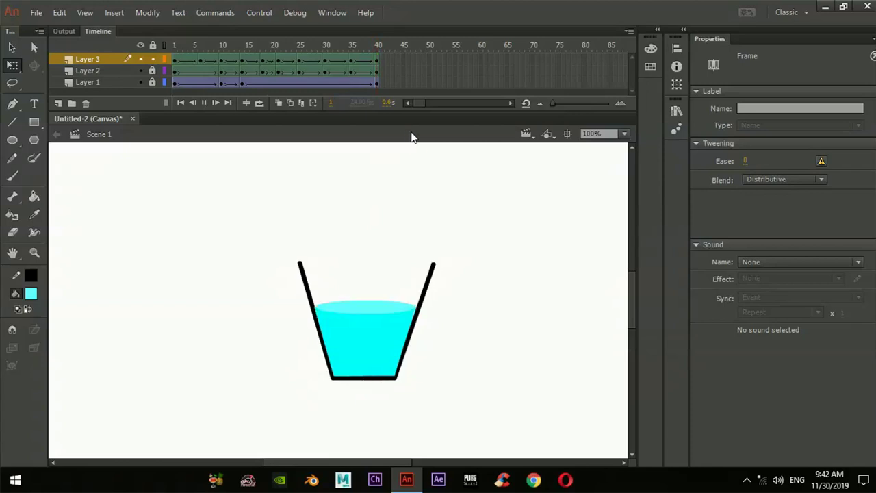
Insert a keyframe at frame 12 of Layer 3 and stretch the pale oval's left end to cover the gap at the cup wall.
{"action": "key", "text": "Return"}
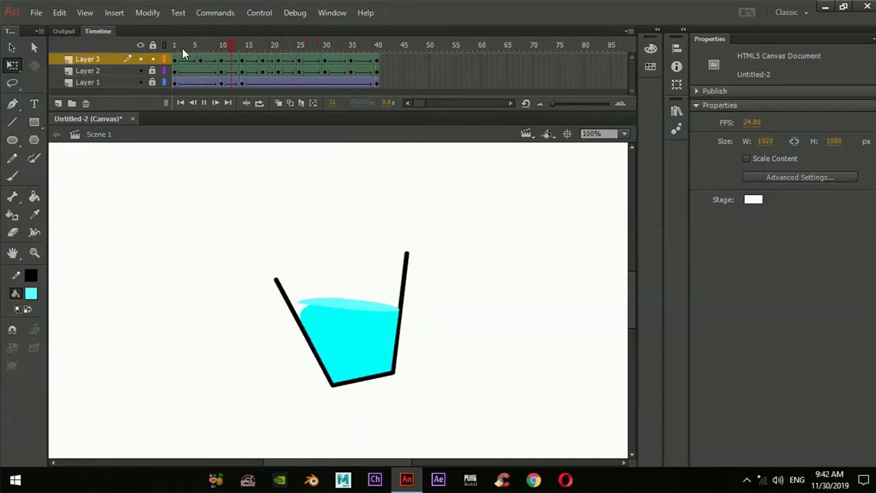
{"action": "left_click_drag", "start_coordinate": [180, 43], "coordinate": [233, 67]}
{"action": "right_click", "coordinate": [232, 60]}
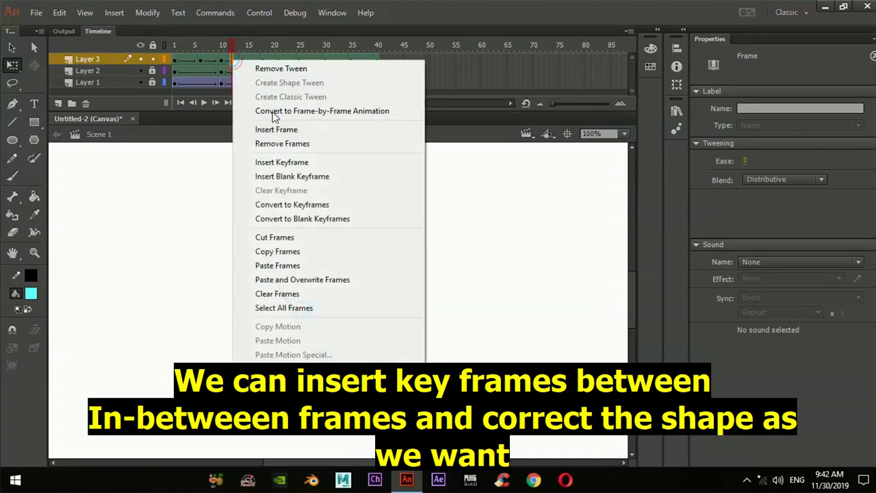
{"action": "left_click", "coordinate": [291, 163]}
{"action": "left_click", "coordinate": [524, 303]}
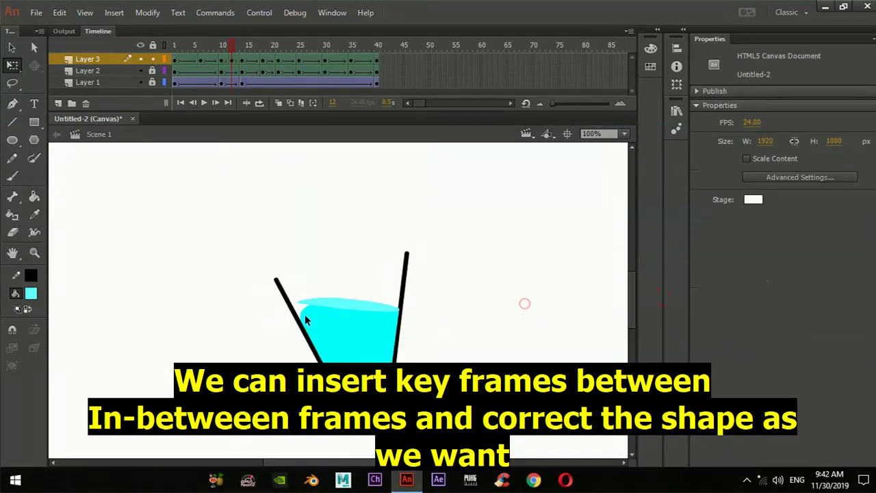
{"action": "left_click", "coordinate": [304, 303]}
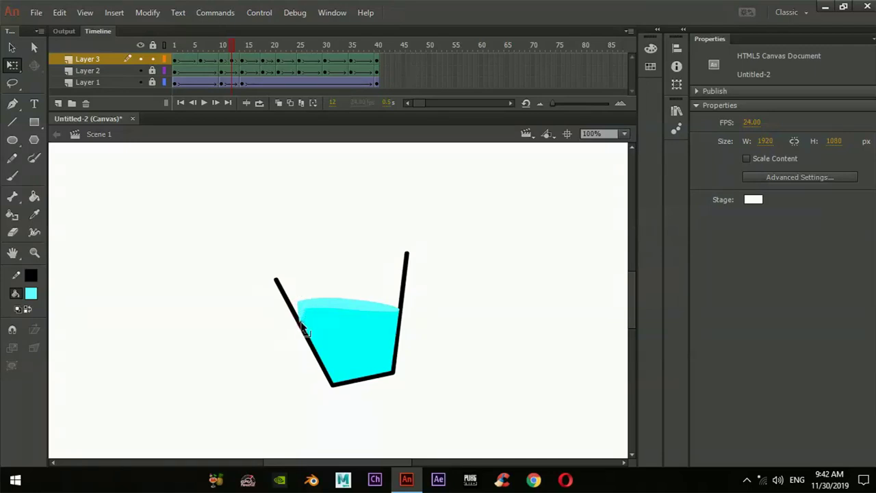
{"action": "left_click", "coordinate": [303, 324]}
{"action": "left_click", "coordinate": [298, 303]}
Scrub and play the timeline to check how the pale oval follows the fluid.
{"action": "mouse_move", "coordinate": [229, 45]}
{"action": "left_mouse_down"}
{"action": "mouse_move", "coordinate": [202, 54]}
{"action": "mouse_move", "coordinate": [350, 61]}
{"action": "mouse_move", "coordinate": [157, 70]}
{"action": "mouse_move", "coordinate": [312, 56]}
{"action": "left_mouse_up"}
{"action": "key", "text": "Return"}
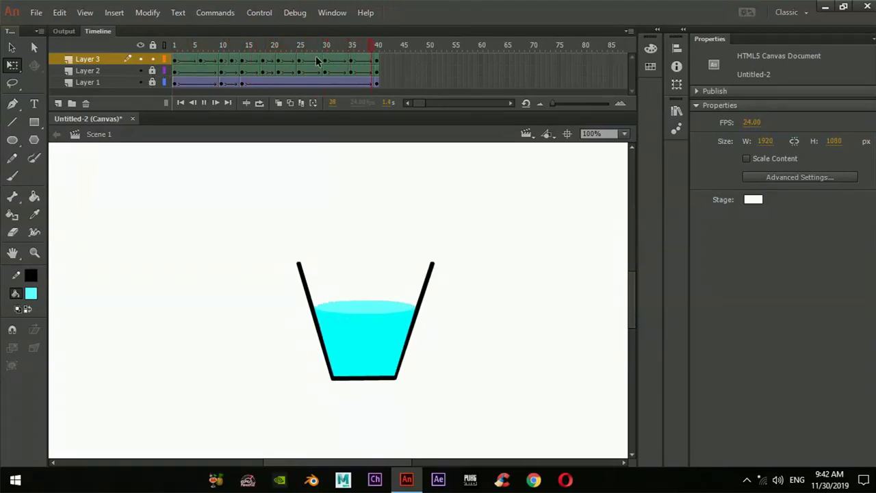